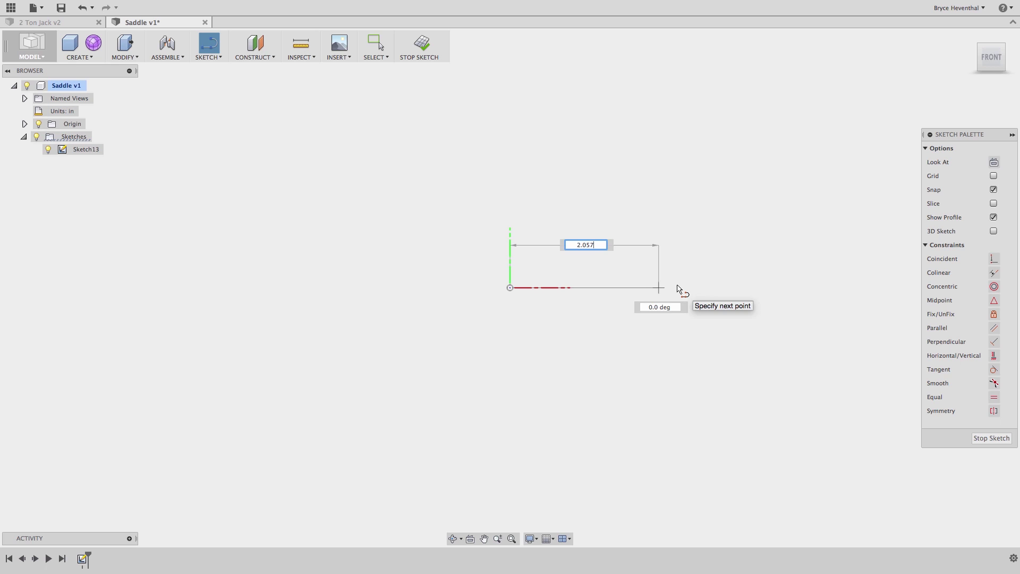
Sketch an open profile from the origin with a 2.057 in horizontal edge, a vertical side, a lower return edge and an angled leg with a tangent rounded end
{"action": "left_click", "coordinate": [671, 294]}
{"action": "left_click", "coordinate": [662, 385]}
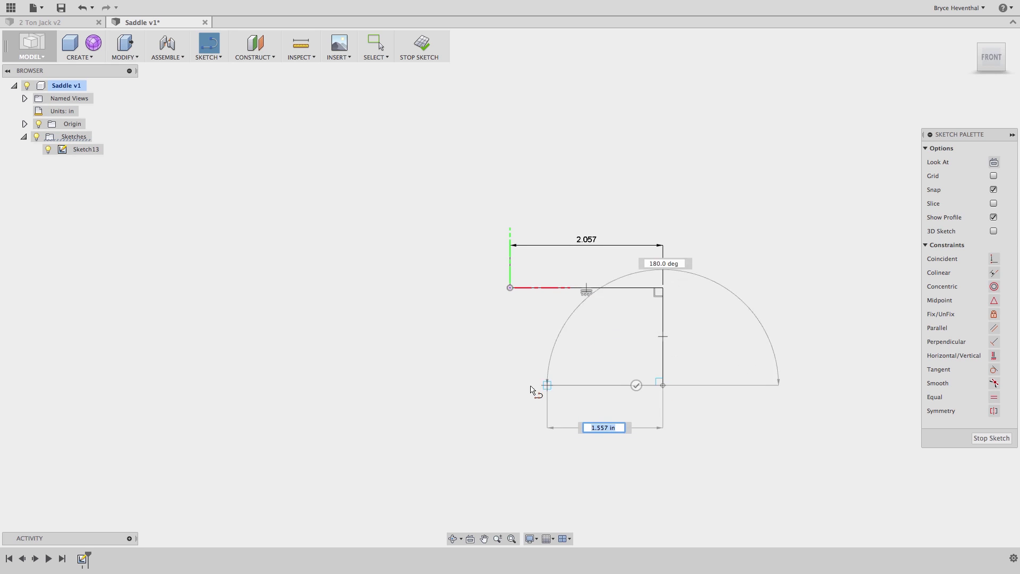
{"action": "left_click", "coordinate": [509, 384]}
{"action": "left_click", "coordinate": [452, 453]}
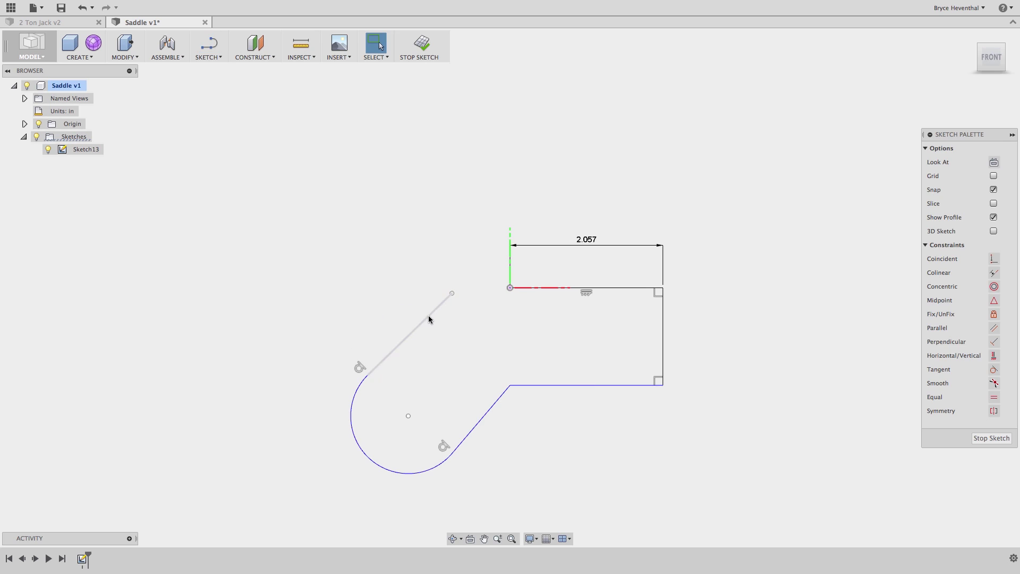
Make the leg's two sloped edges parallel and close the profile by joining the loose upper endpoint to the origin
{"action": "left_click", "coordinate": [428, 318]}
{"action": "left_click", "coordinate": [998, 356]}
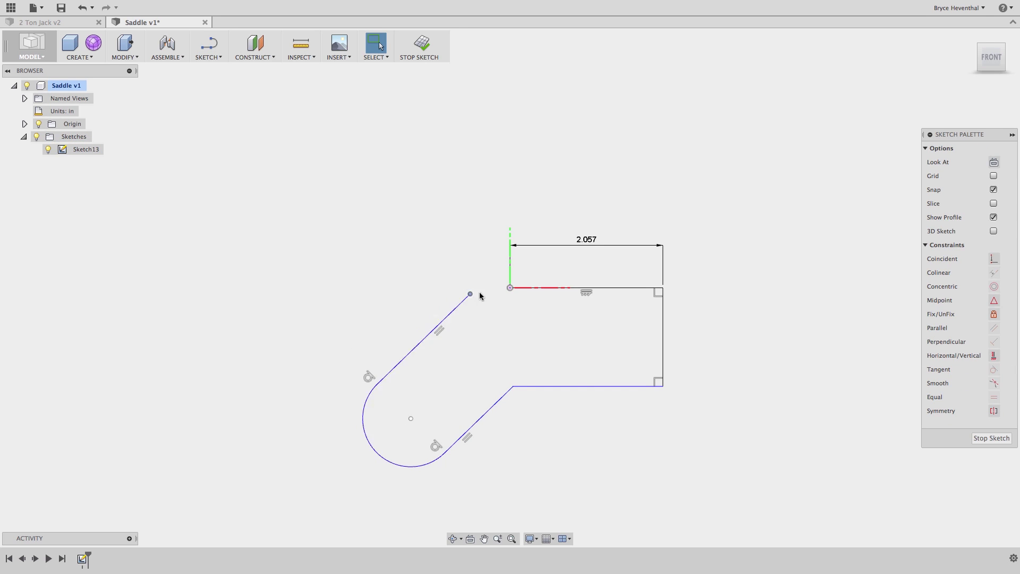
{"action": "left_click_drag", "start_coordinate": [471, 294], "coordinate": [509, 288]}
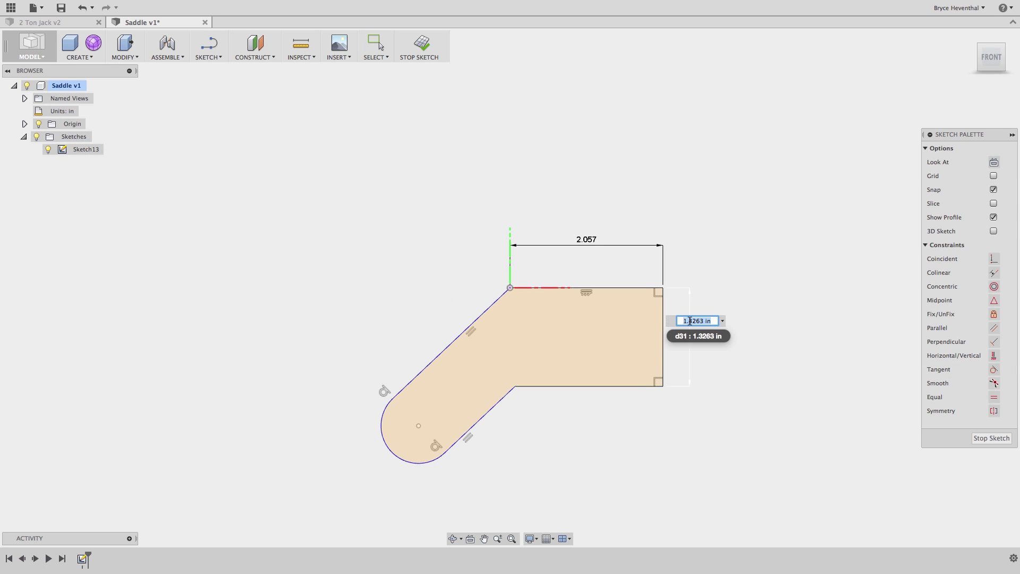
Dimension the profile with a 1.575 in vertical side, a 1.757 in sloped edge, a 132° angle at the origin and a 0.543 in arc radius
{"action": "key", "text": "Return"}
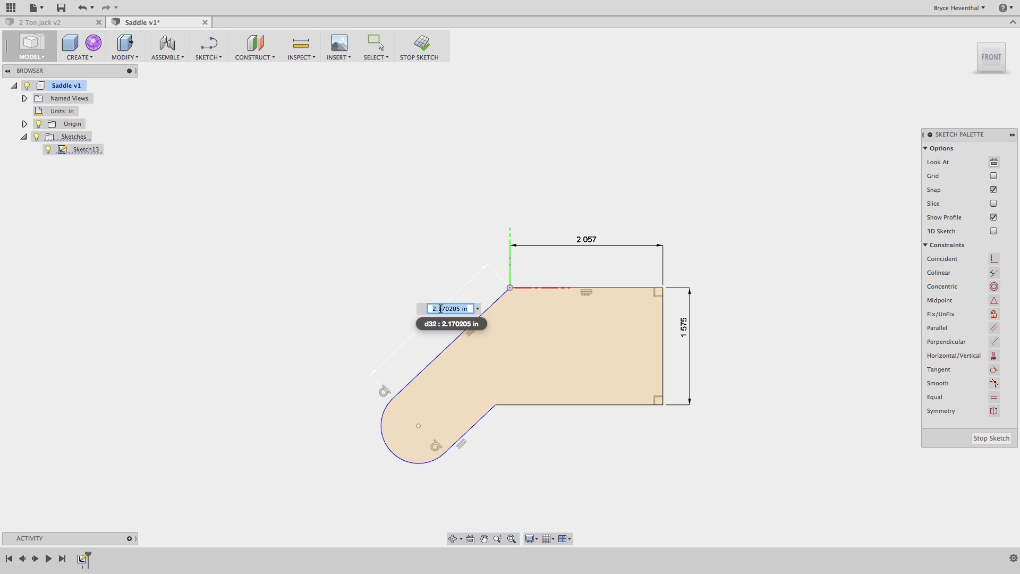
{"action": "left_click", "coordinate": [441, 308]}
{"action": "type", "text": "1.757"}
{"action": "key", "text": "Return"}
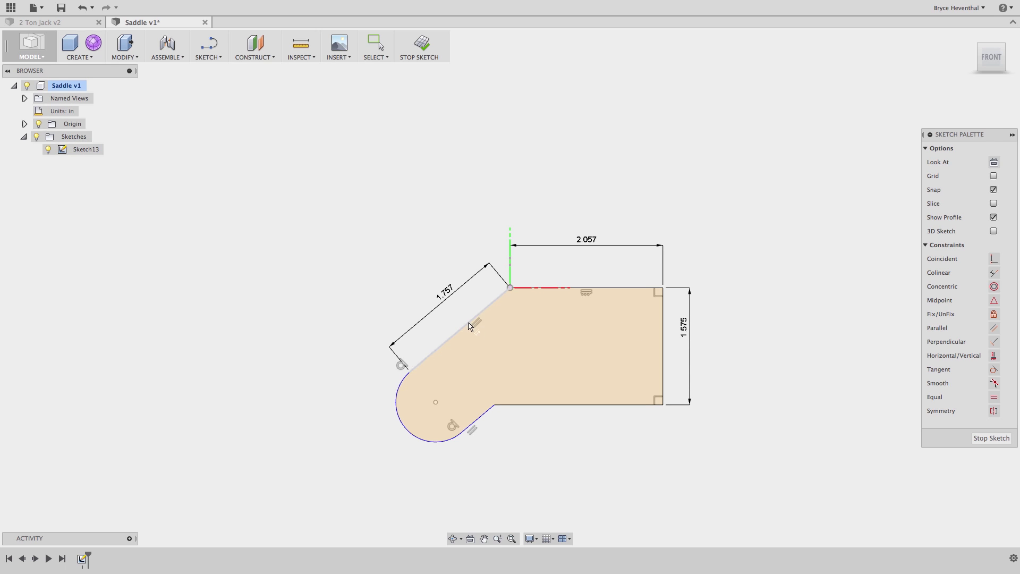
{"action": "left_click", "coordinate": [524, 313]}
{"action": "type", "text": "132"}
{"action": "key", "text": "Return"}
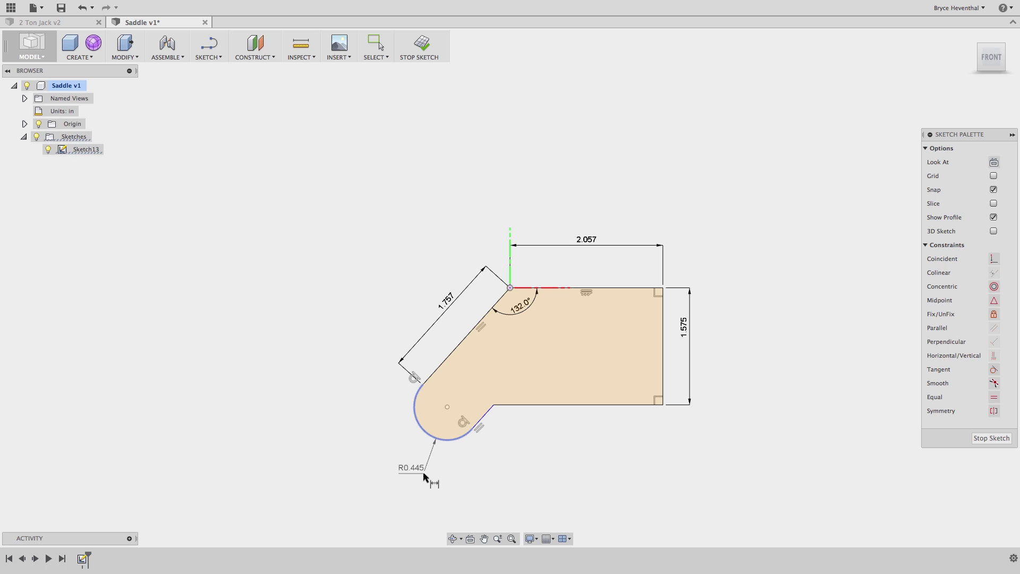
{"action": "key", "text": "Return"}
Extrude the closed profile 2.25 in into a solid block
{"action": "key", "text": "e"}
{"action": "left_click", "coordinate": [531, 346]}
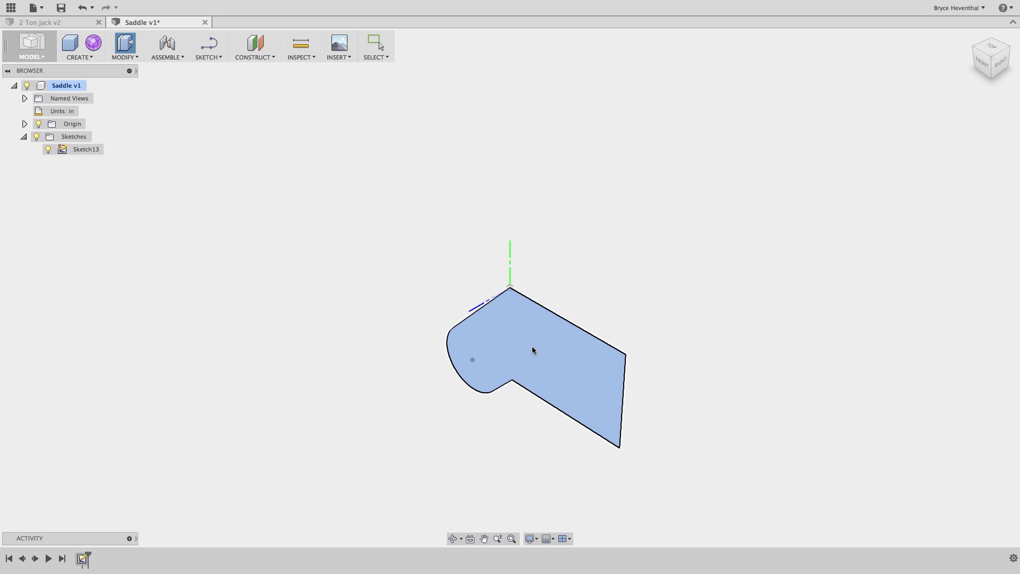
{"action": "type", "text": "2.25"}
{"action": "key", "text": "Return"}
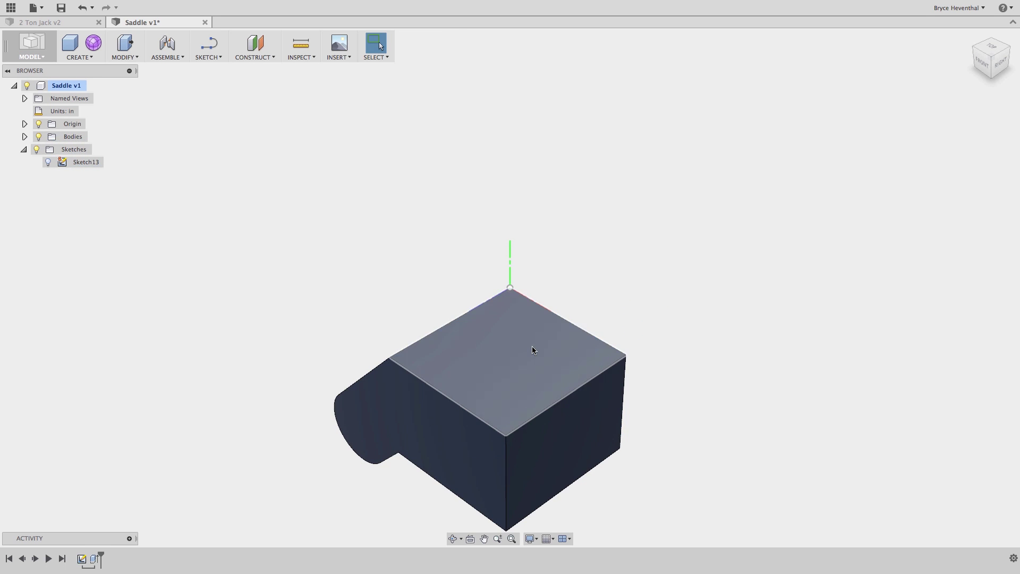
Fillet the two vertical edges at the block's square end with a 0.18 in radius
{"action": "key", "text": "F6"}
{"action": "key", "text": "f"}
{"action": "left_click", "coordinate": [572, 383]}
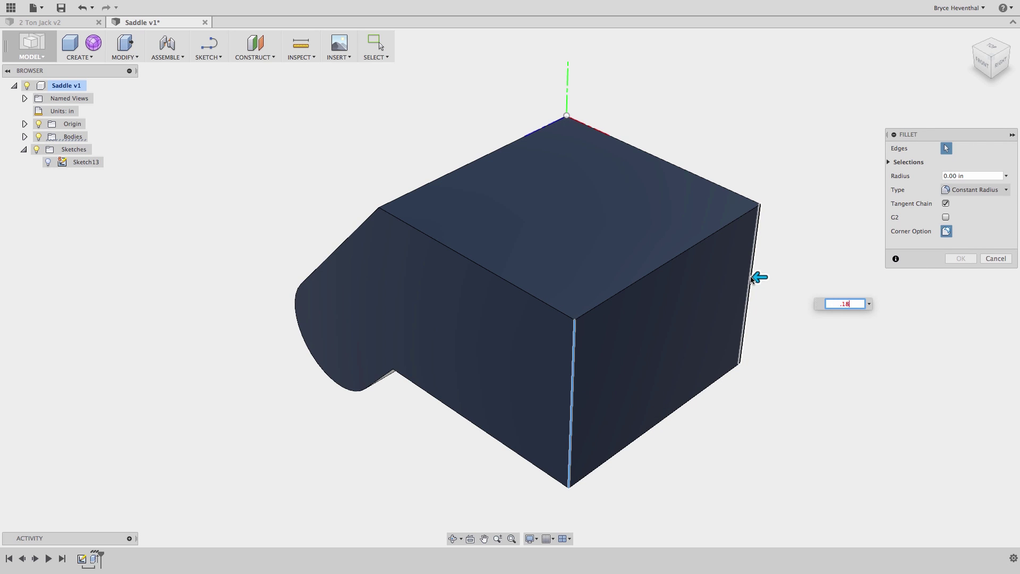
{"action": "key", "text": "Return"}
Shell the block inward, removing its upper, sloped and underside faces to leave an open U-shaped bracket
{"action": "left_click", "coordinate": [126, 57]}
{"action": "left_click", "coordinate": [128, 114]}
{"action": "middle_click_drag", "start_coordinate": [223, 112], "coordinate": [328, 107], "text": "shift"}
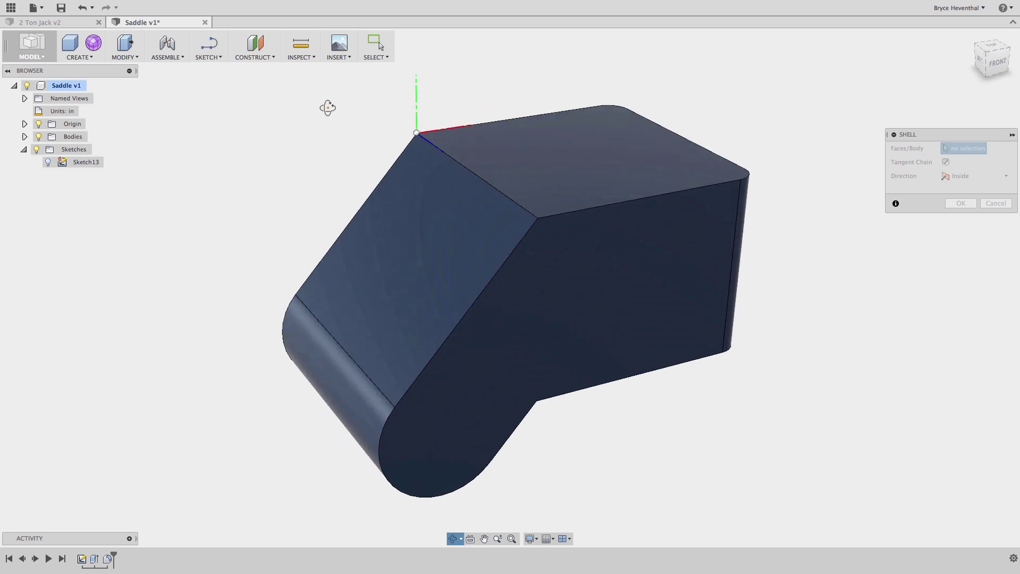
{"action": "left_click", "coordinate": [494, 167]}
{"action": "left_click", "coordinate": [458, 205]}
{"action": "middle_click_drag", "start_coordinate": [441, 223], "coordinate": [372, 127], "text": "shift"}
{"action": "left_click", "coordinate": [526, 271]}
{"action": "middle_click_drag", "start_coordinate": [487, 209], "coordinate": [468, 365], "text": "shift"}
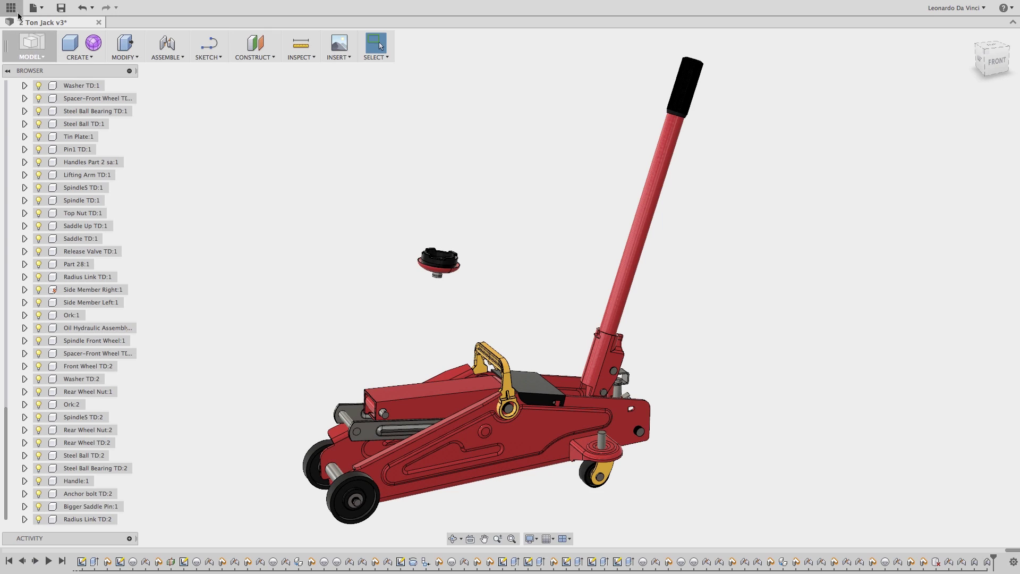
Switch to the 2 Ton Jack assembly, insert the Saddle design from the project data and accept its default placement
{"action": "left_click", "coordinate": [11, 7]}
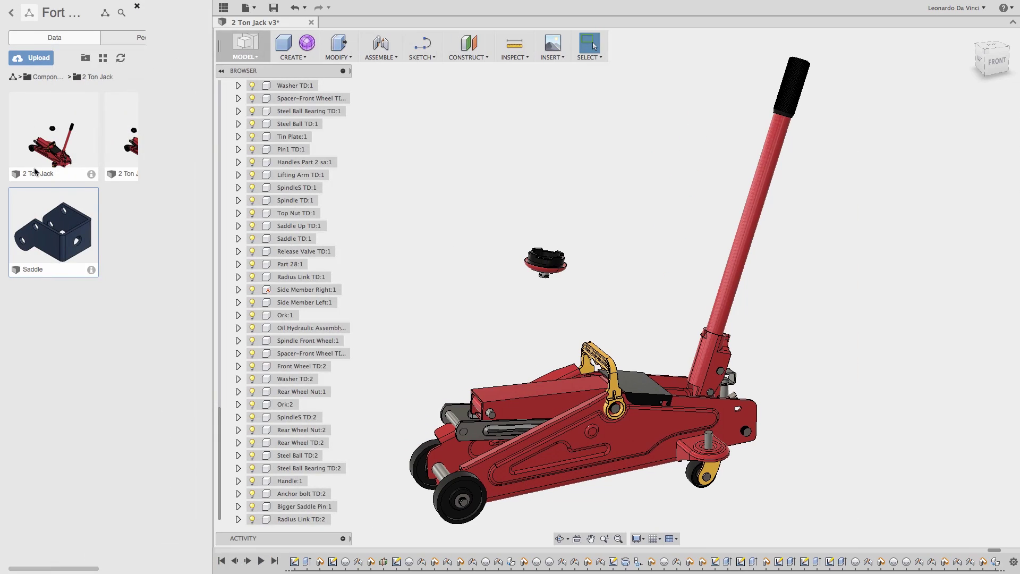
{"action": "right_click", "coordinate": [47, 234]}
{"action": "left_click", "coordinate": [56, 248]}
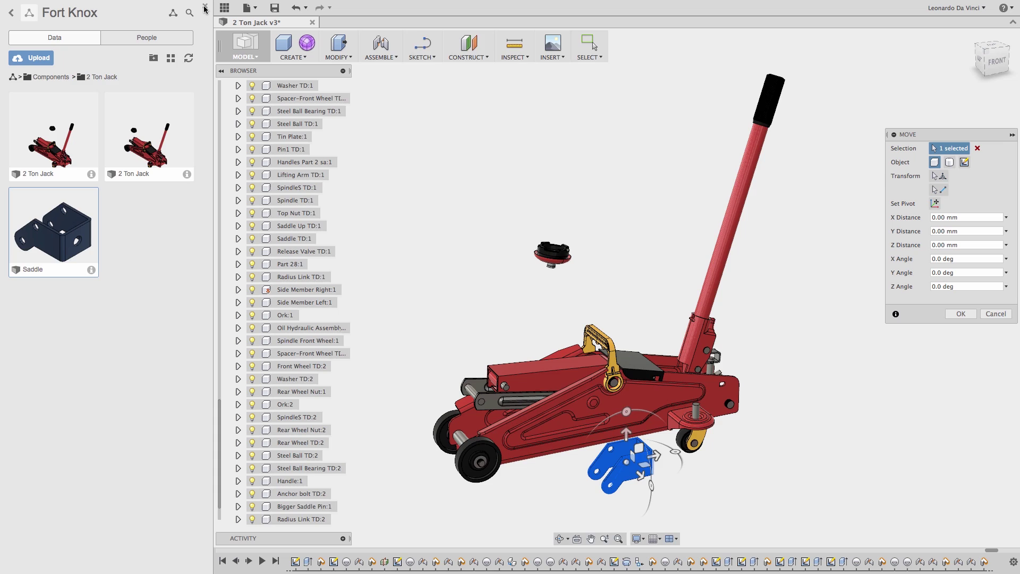
{"action": "left_click", "coordinate": [205, 8]}
{"action": "right_click_drag", "start_coordinate": [182, 363], "coordinate": [217, 364]}
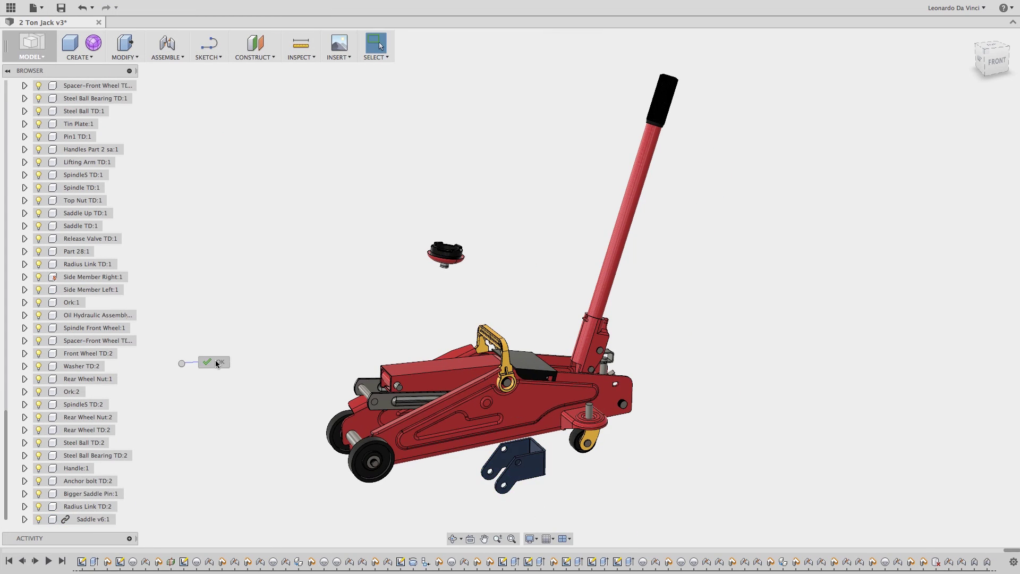
Join the hole in the saddle's rounded leg to the front end of the jack's link with a revolute joint about the Z axis
{"action": "left_click", "coordinate": [168, 44]}
{"action": "scroll", "coordinate": [458, 492], "scroll_direction": "up", "scroll_amount": 5}
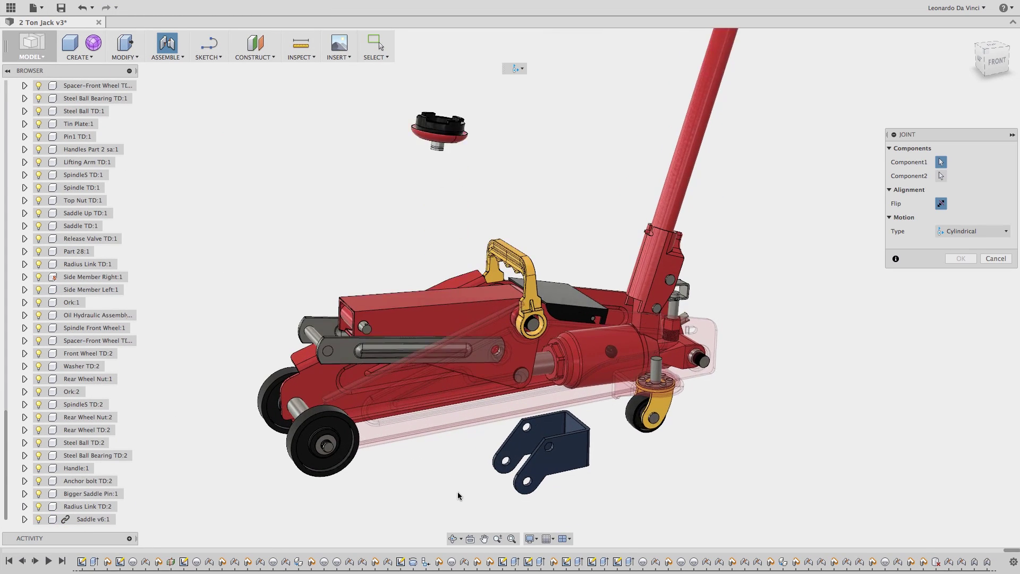
{"action": "left_click", "coordinate": [552, 480]}
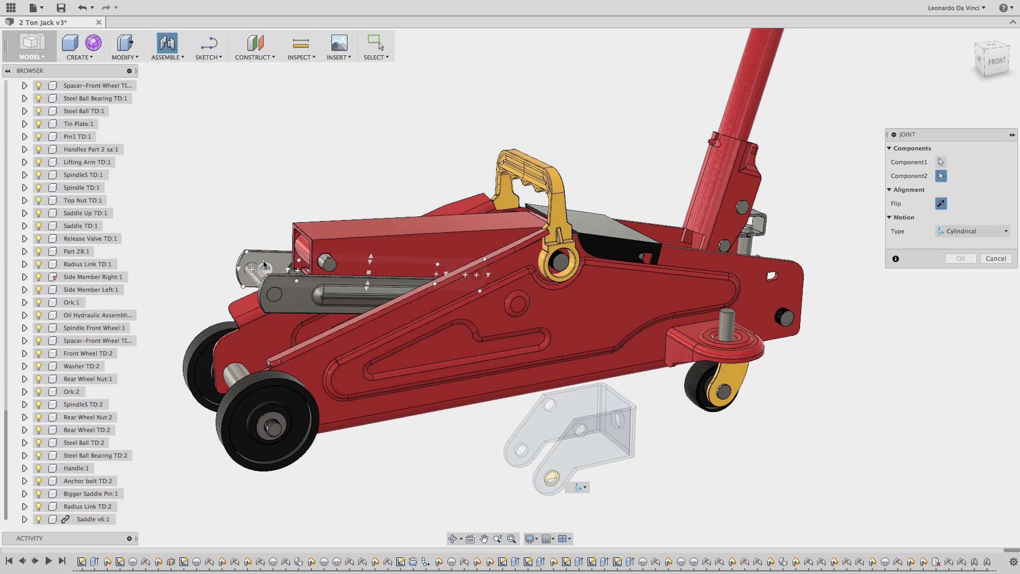
{"action": "left_click", "coordinate": [252, 271]}
{"action": "left_click", "coordinate": [975, 259]}
{"action": "left_click", "coordinate": [956, 273]}
{"action": "left_click", "coordinate": [940, 231]}
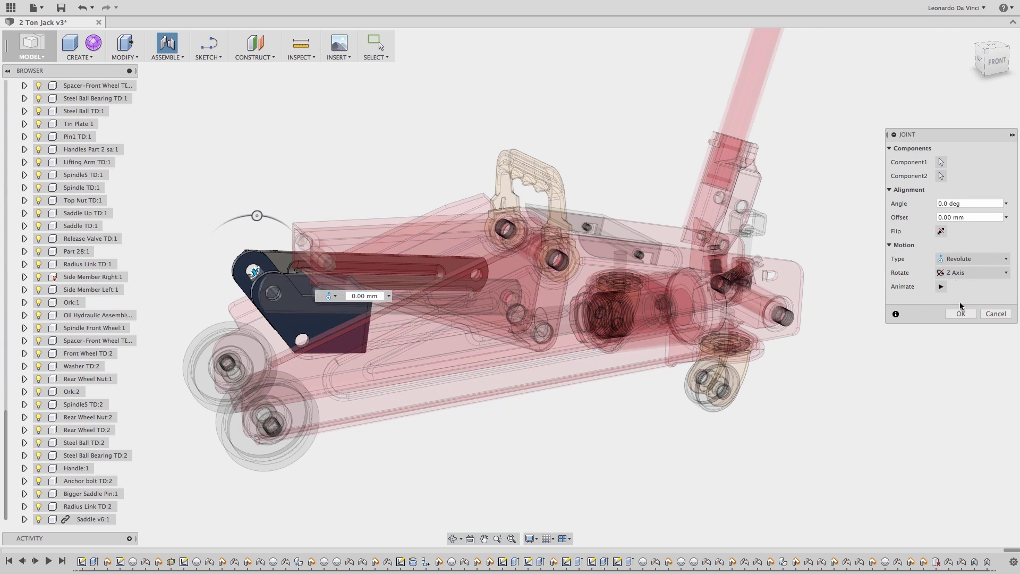
{"action": "left_click", "coordinate": [959, 313]}
Join the saddle's other side hole to the pin at the front of the lifting arm with a cylindrical joint
{"action": "key", "text": "j"}
{"action": "left_click", "coordinate": [302, 338]}
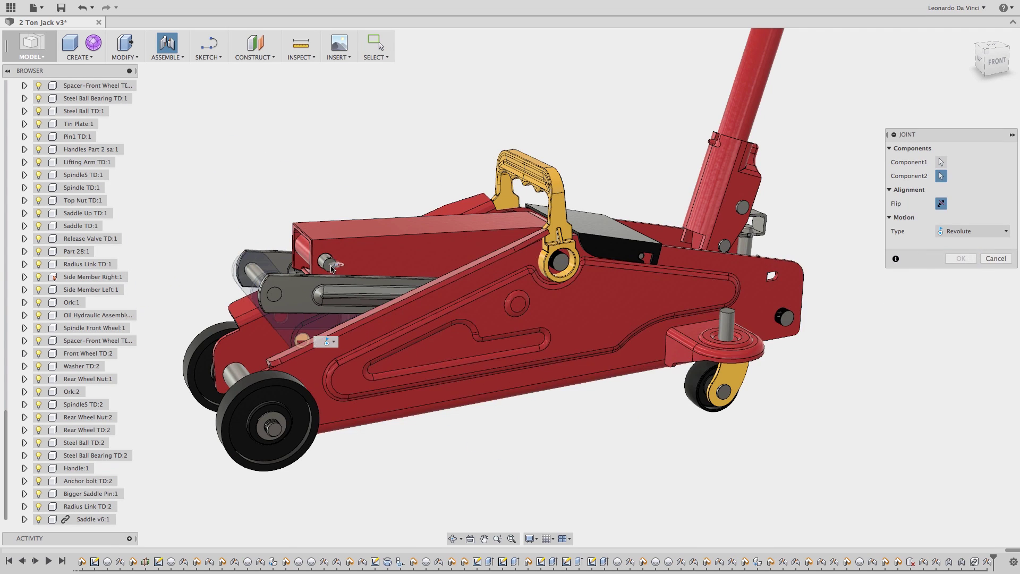
{"action": "left_click", "coordinate": [335, 267]}
{"action": "left_click", "coordinate": [975, 259]}
{"action": "left_click", "coordinate": [961, 300]}
{"action": "left_click", "coordinate": [961, 314]}
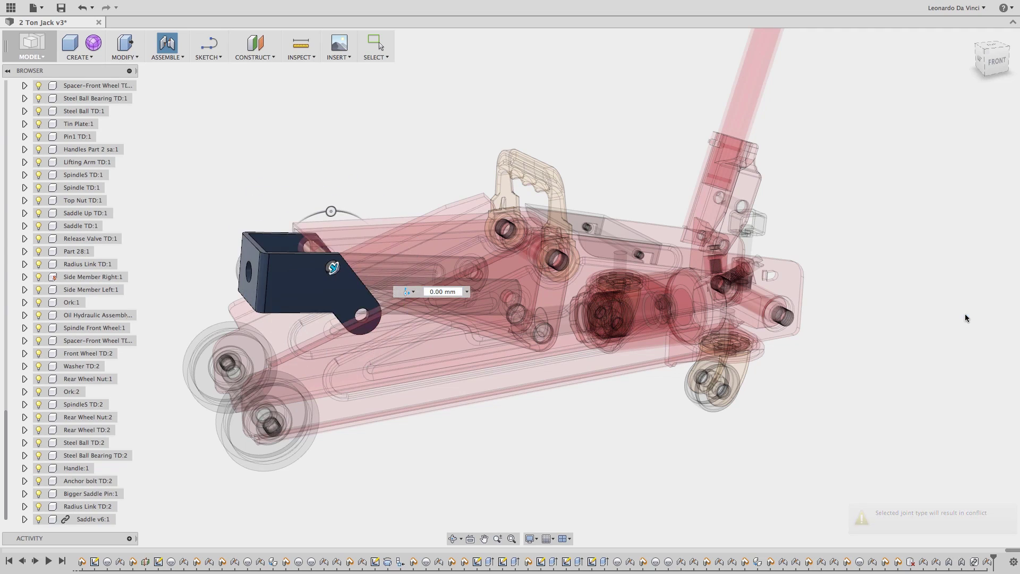
Join the hole in the saddle's end plate to the stem of the floating lifting cup with a revolute joint about the Z axis
{"action": "middle_click_drag", "start_coordinate": [450, 158], "coordinate": [432, 297]}
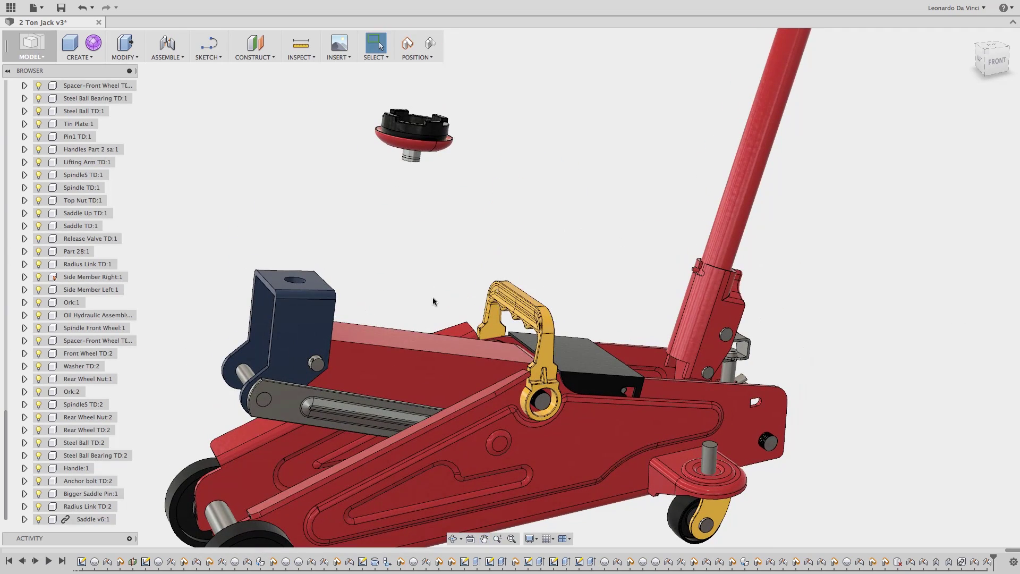
{"action": "key", "text": "j"}
{"action": "left_click", "coordinate": [552, 282]}
{"action": "left_click", "coordinate": [292, 311]}
{"action": "middle_click_drag", "start_coordinate": [345, 268], "coordinate": [424, 185], "text": "shift"}
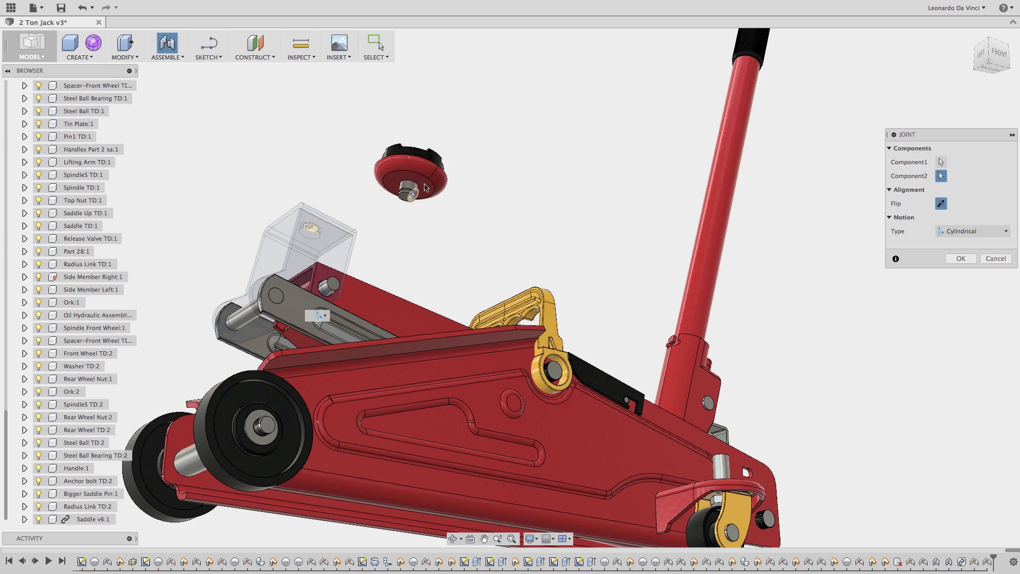
{"action": "left_click", "coordinate": [410, 189]}
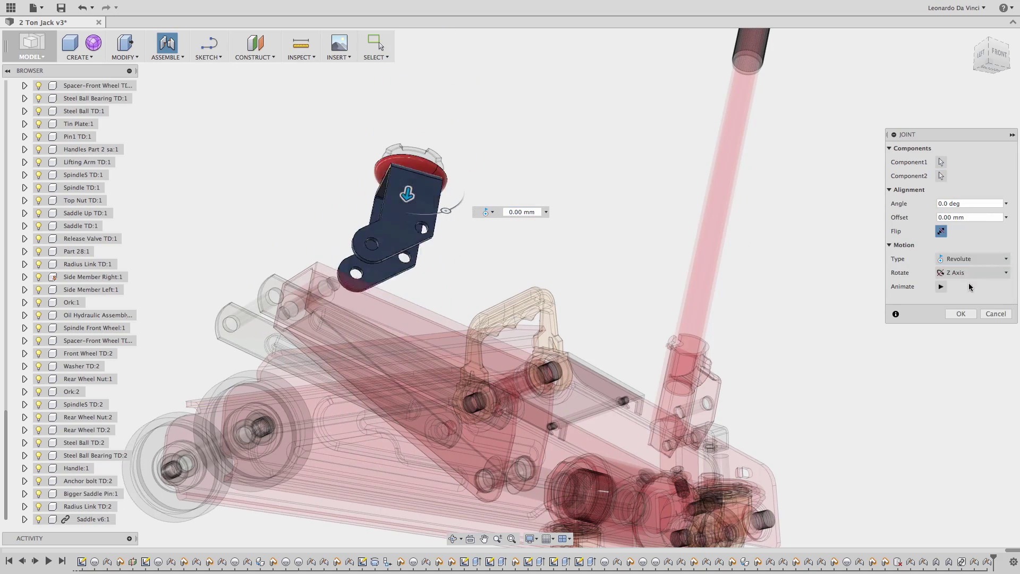
{"action": "left_click", "coordinate": [960, 313]}
{"action": "middle_click_drag", "start_coordinate": [547, 235], "coordinate": [456, 361], "text": "shift"}
{"action": "mouse_move", "coordinate": [420, 362]}
{"action": "left_mouse_down"}
{"action": "mouse_move", "coordinate": [429, 338]}
{"action": "mouse_move", "coordinate": [423, 353]}
{"action": "left_mouse_up"}
Read the review comment left on the jack design and open the linked Saddle component for editing
{"action": "left_click", "coordinate": [129, 538]}
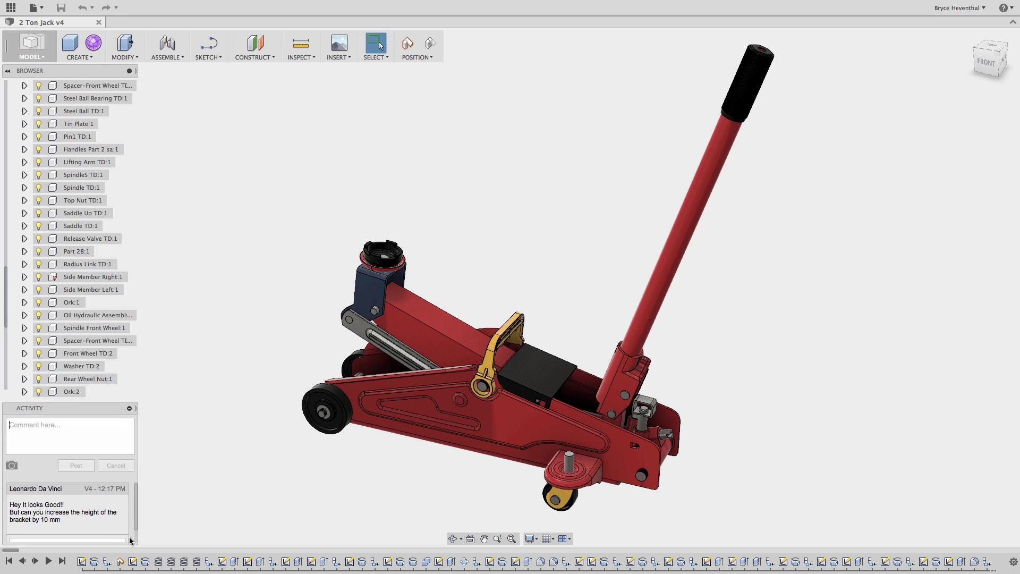
{"action": "left_click", "coordinate": [129, 408]}
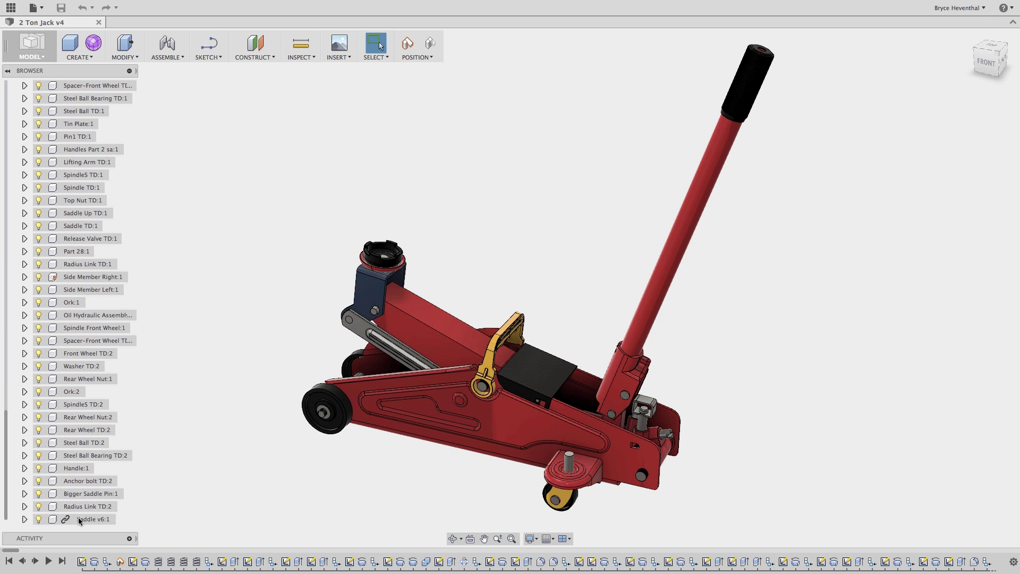
{"action": "left_click", "coordinate": [88, 519]}
{"action": "right_click", "coordinate": [88, 519]}
{"action": "left_click", "coordinate": [103, 435]}
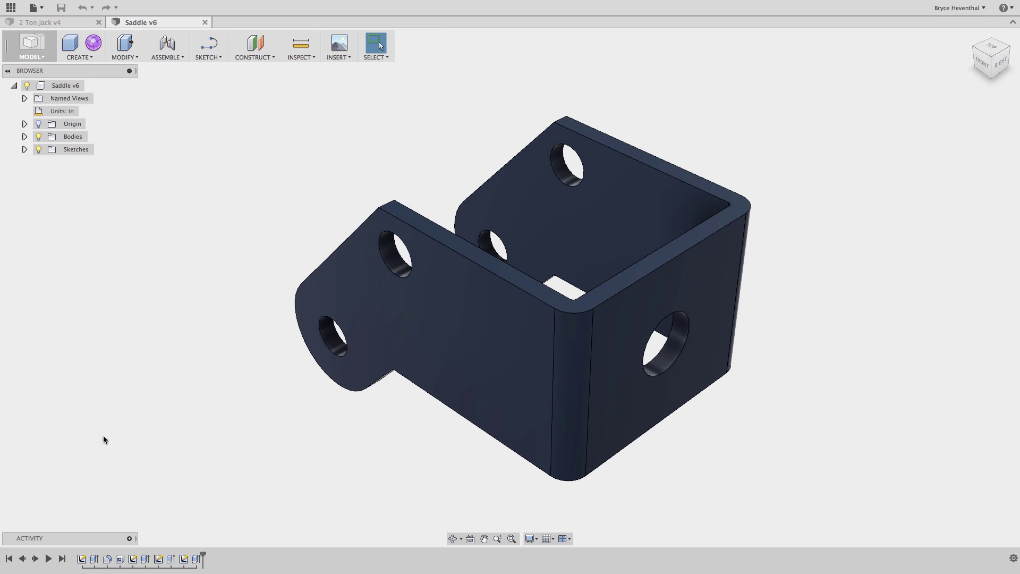
Add 10 mm to the 2.057 in horizontal edge in the saddle's first sketch, finish the sketch and save the design with a version description
{"action": "right_click", "coordinate": [82, 559]}
{"action": "left_click", "coordinate": [113, 448]}
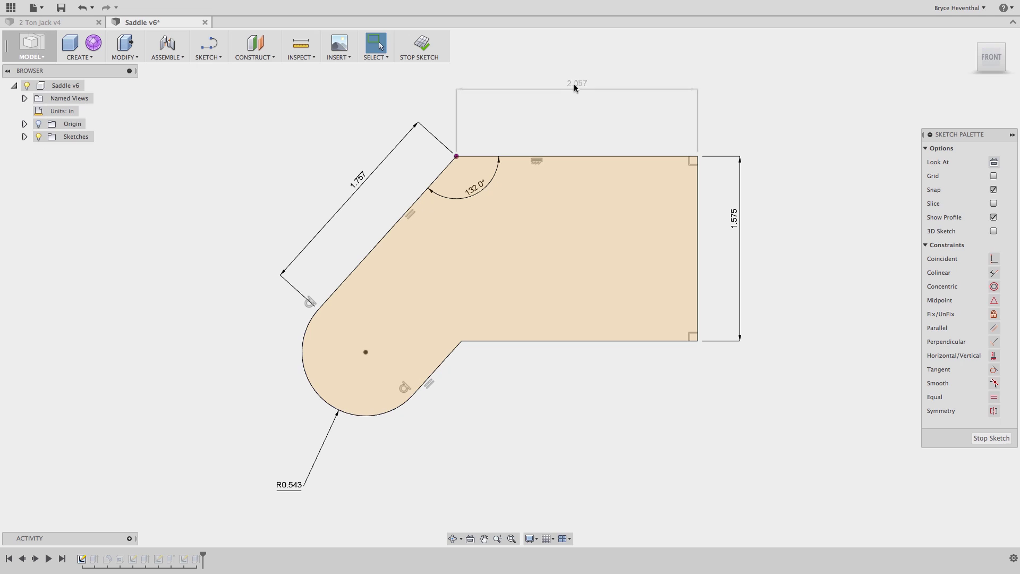
{"action": "double_click", "coordinate": [598, 88]}
{"action": "type", "text": "+10mm"}
{"action": "key", "text": "Return"}
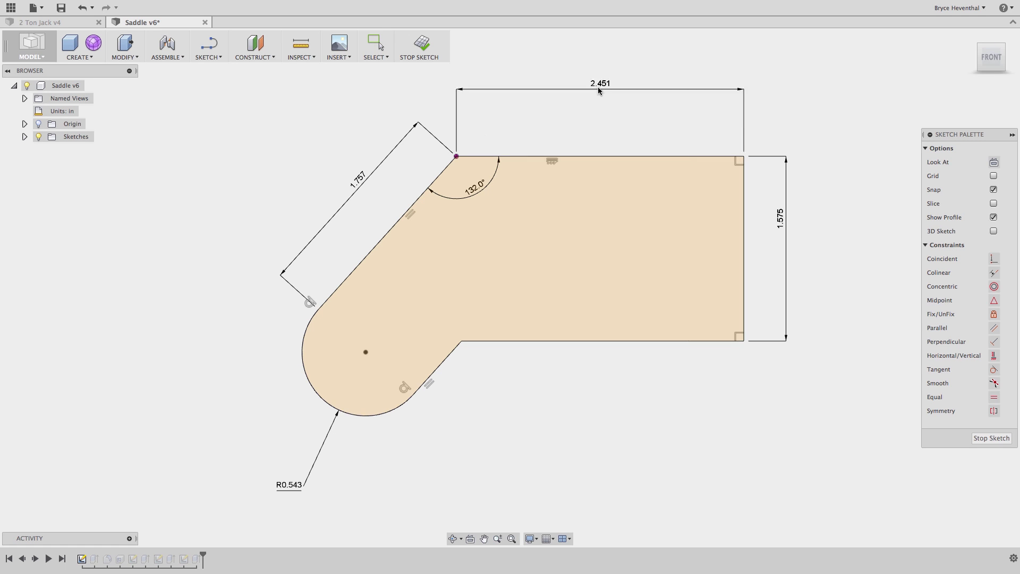
{"action": "left_click", "coordinate": [424, 49]}
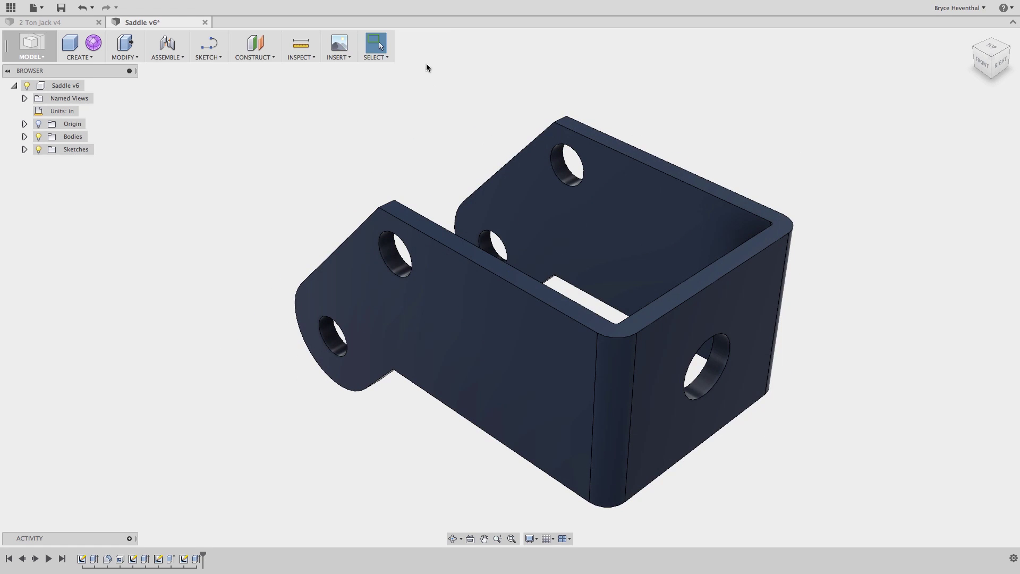
{"action": "key", "text": "super+s"}
{"action": "type", "text": "10"}
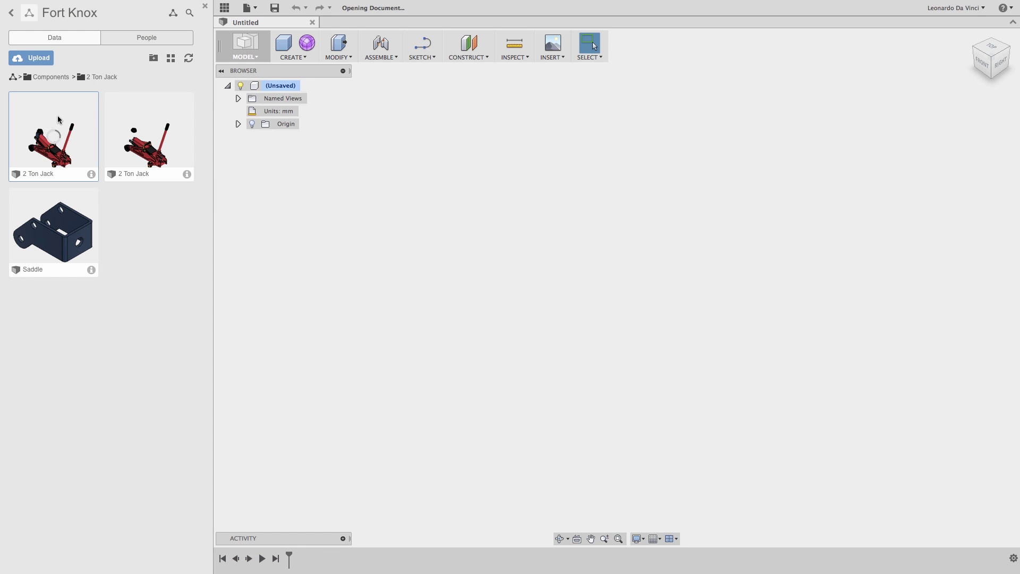
View the reopened 2 Ton Jack assembly from the front and move the lifting arm to check the saddle linkage
{"action": "left_click", "coordinate": [205, 6]}
{"action": "middle_click_drag", "start_coordinate": [319, 424], "coordinate": [386, 376], "text": "shift"}
{"action": "scroll", "coordinate": [386, 376], "scroll_direction": "up", "scroll_amount": 3}
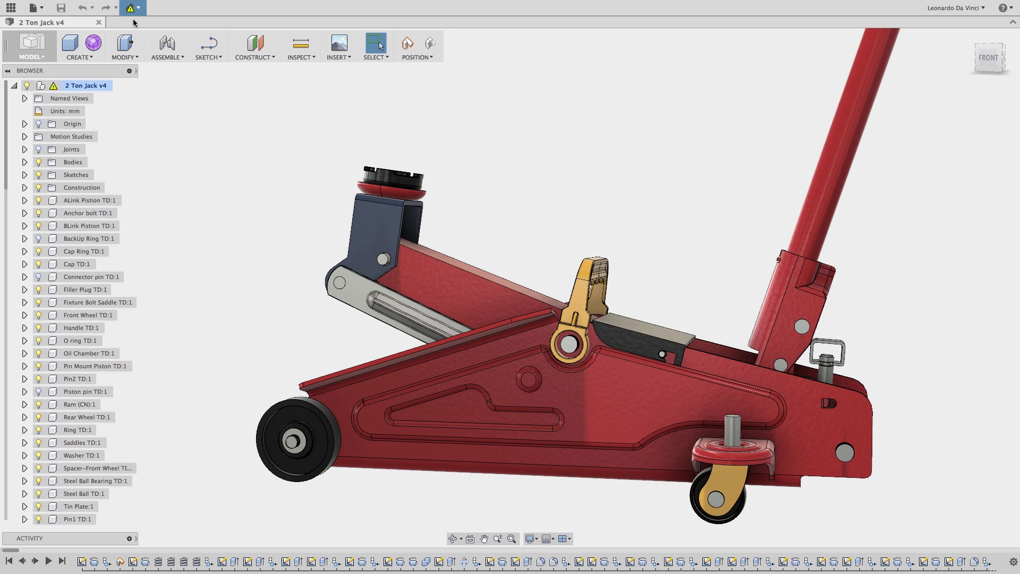
{"action": "left_click_drag", "start_coordinate": [445, 284], "coordinate": [464, 254]}
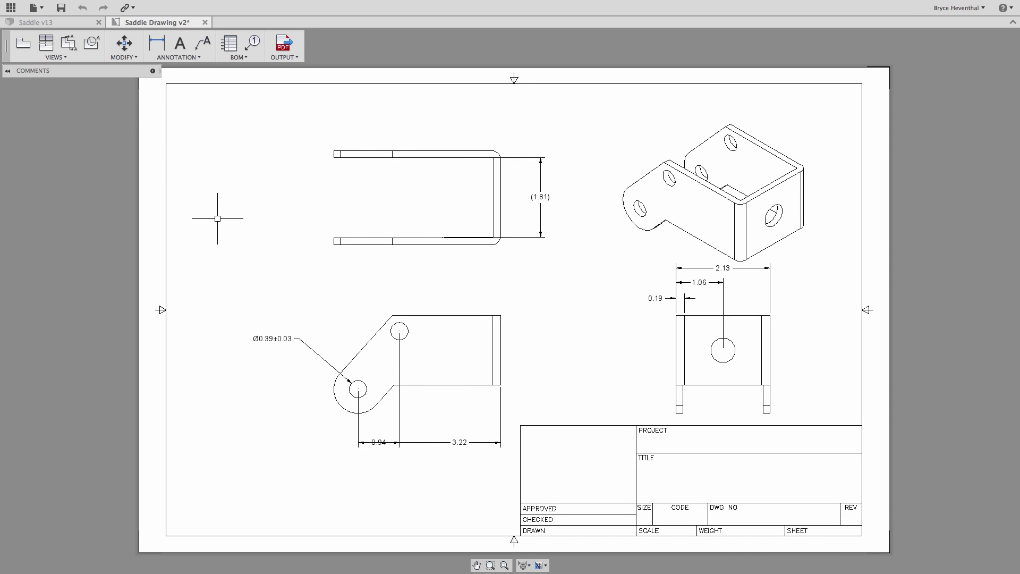
Add a 2:1 detail view of the upper hole in the saddle drawing's side profile view and place it below that view
{"action": "double_click", "coordinate": [393, 322]}
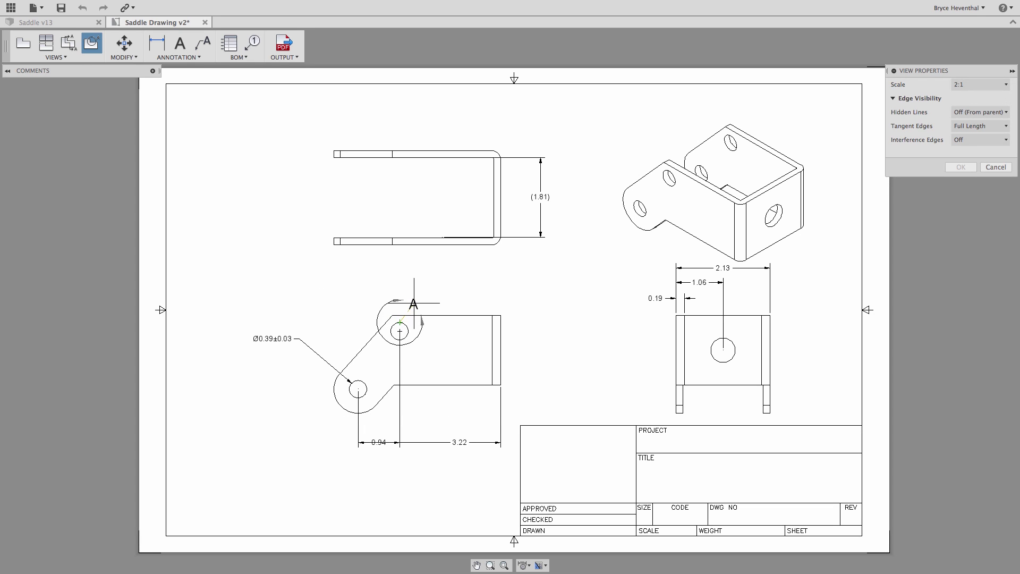
{"action": "left_click", "coordinate": [361, 315]}
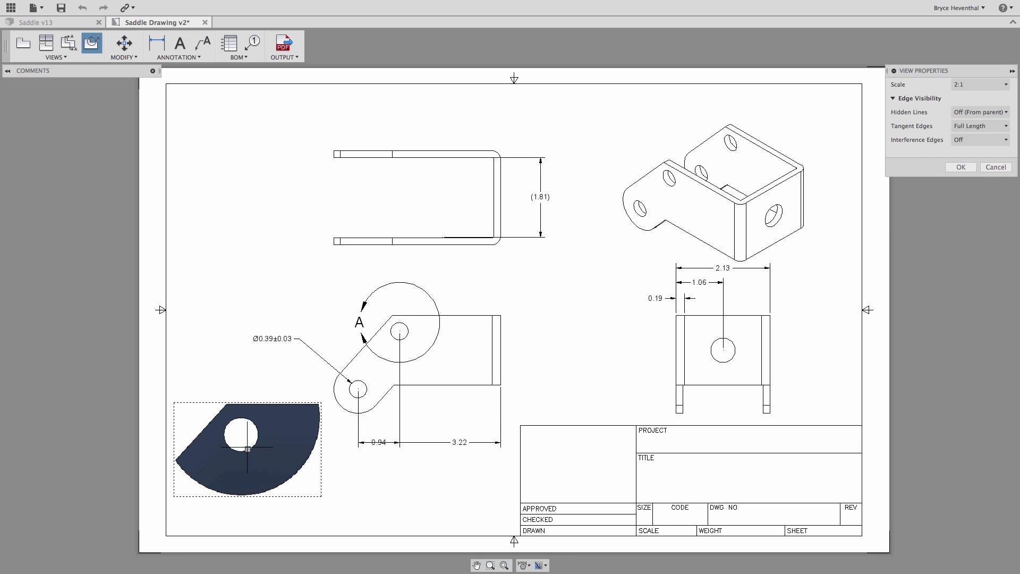
{"action": "left_click", "coordinate": [248, 449]}
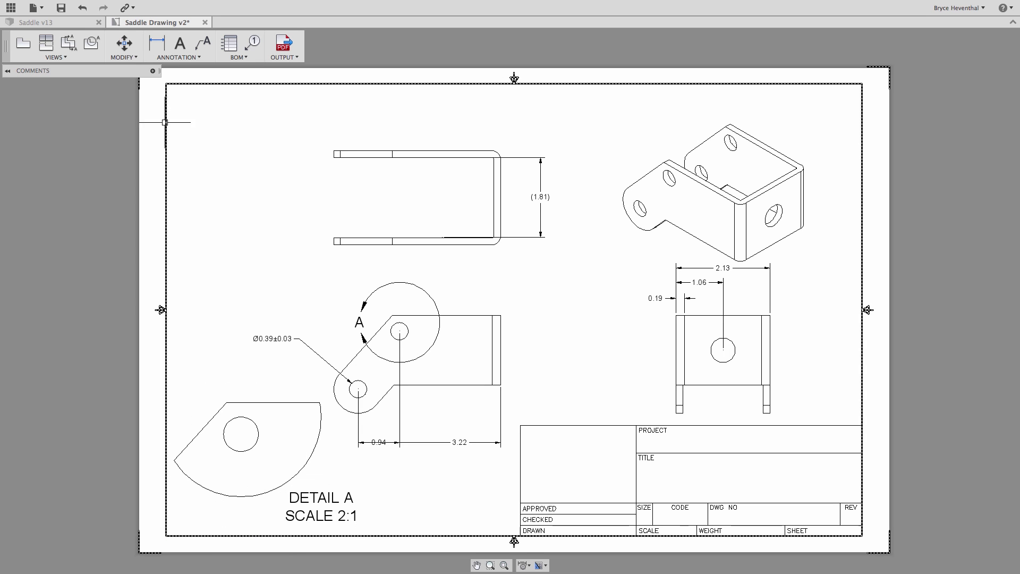
Add a diameter dimension to the hole in detail view A, with its text above and outside the view
{"action": "left_click", "coordinate": [179, 57]}
{"action": "left_click", "coordinate": [159, 103]}
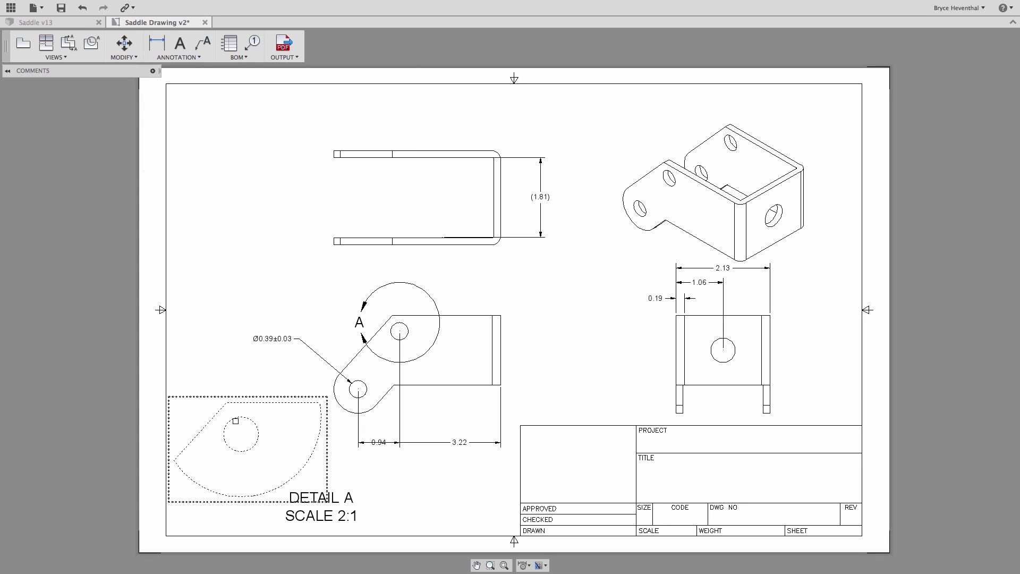
{"action": "scroll", "coordinate": [202, 367], "scroll_direction": "up", "scroll_amount": 5}
Set the detail view's hole diameter dimension to three-decimal precision (0.123) and give it a round inspection frame
{"action": "right_click", "coordinate": [196, 339]}
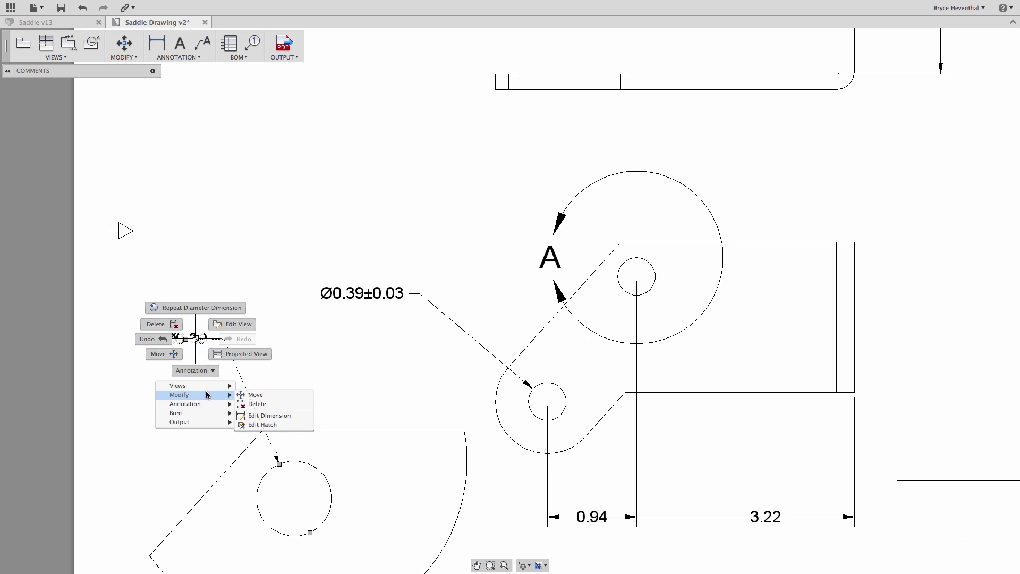
{"action": "left_click", "coordinate": [269, 415]}
{"action": "left_click", "coordinate": [967, 86]}
{"action": "left_click", "coordinate": [962, 128]}
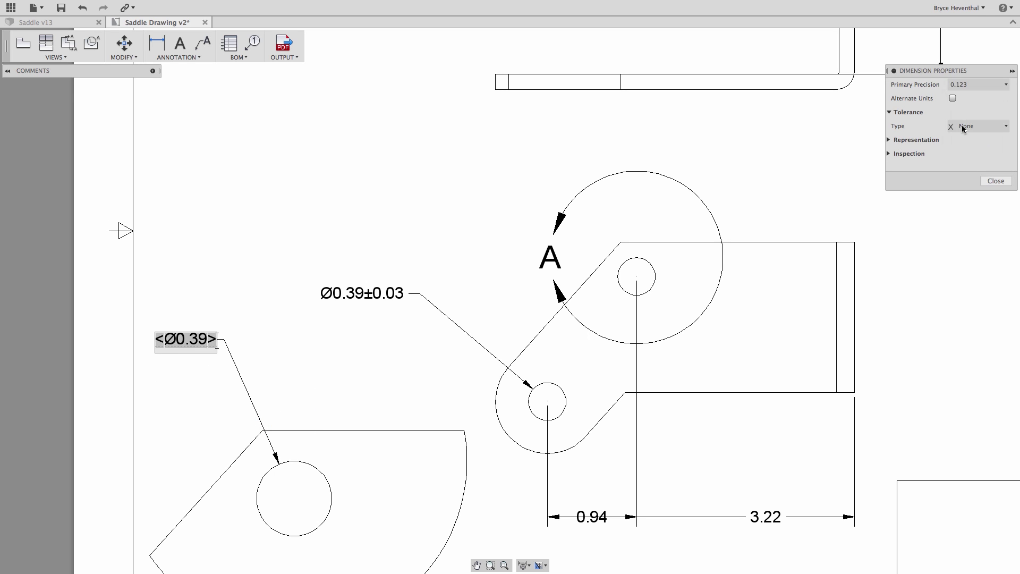
{"action": "left_click", "coordinate": [904, 155]}
{"action": "left_click", "coordinate": [966, 168]}
{"action": "left_click", "coordinate": [965, 190]}
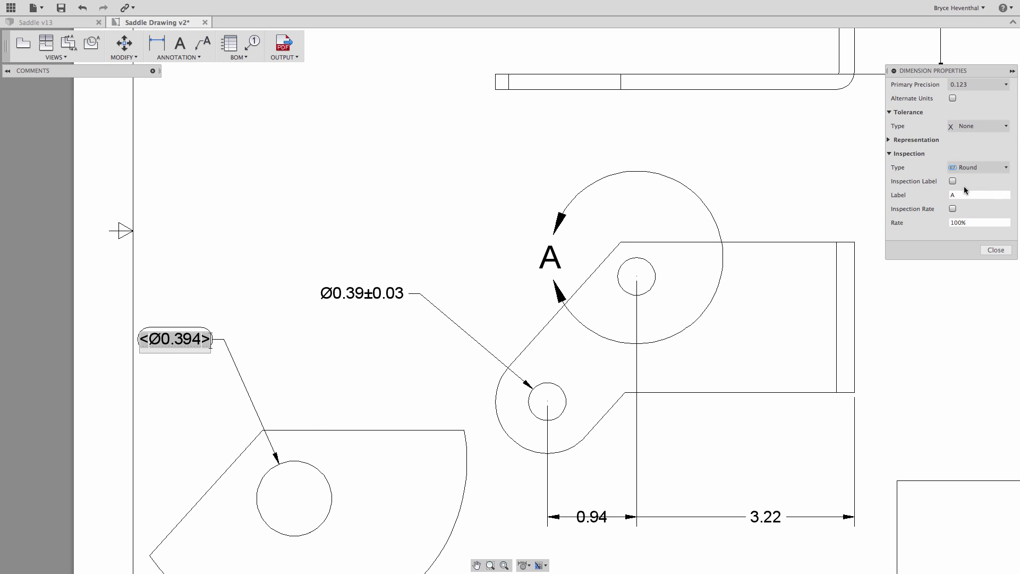
{"action": "left_click", "coordinate": [994, 250]}
{"action": "middle_click_drag", "start_coordinate": [235, 285], "coordinate": [201, 279]}
{"action": "scroll", "coordinate": [337, 295], "scroll_direction": "down", "scroll_amount": 4}
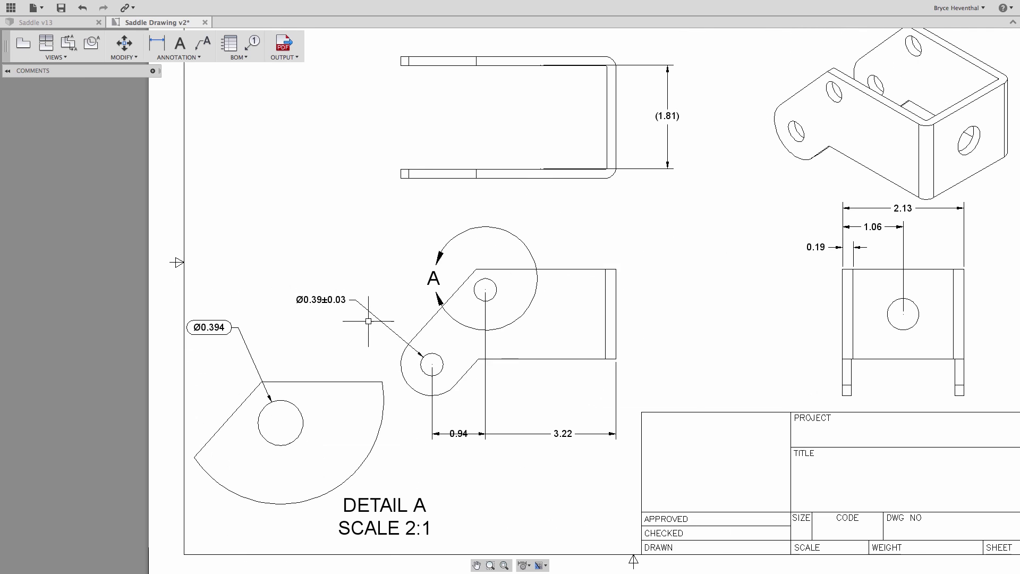
{"action": "middle_click_drag", "start_coordinate": [529, 432], "coordinate": [456, 440]}
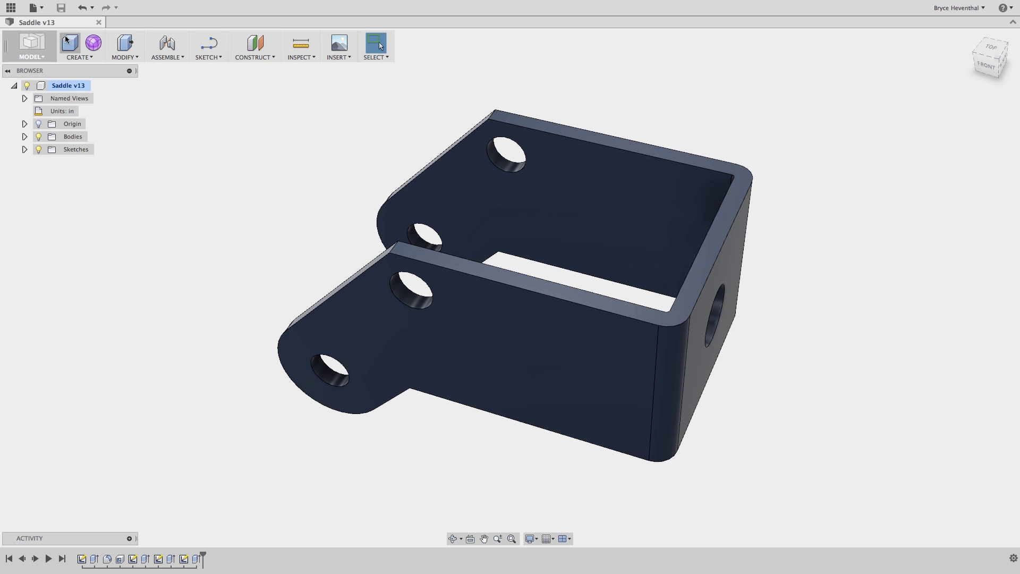
Send the Saddle v13 model to the 3D print utility and rotate it to stand with its arms upward, moved to the bed
{"action": "left_click", "coordinate": [36, 7]}
{"action": "left_click", "coordinate": [48, 125]}
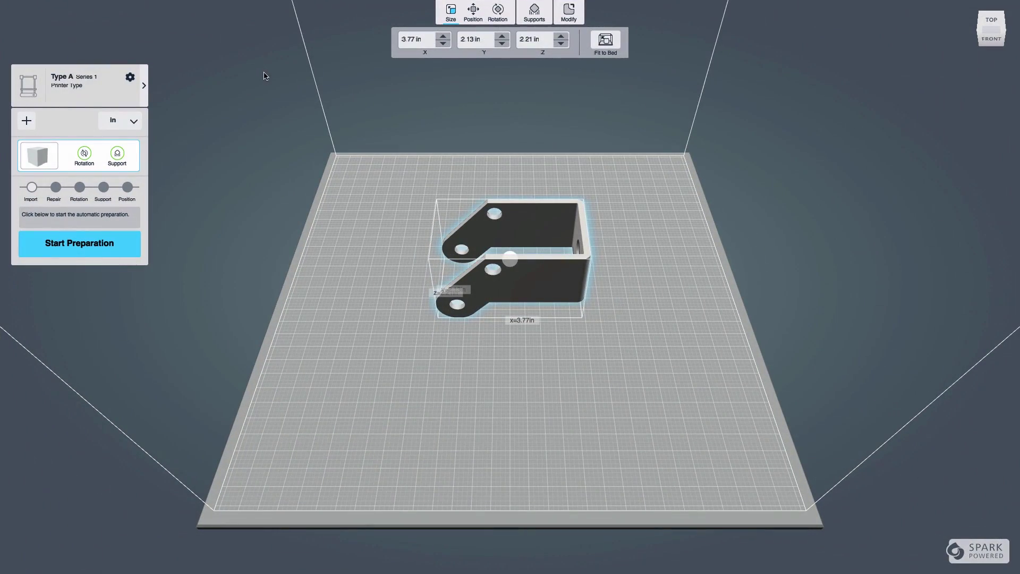
{"action": "left_click", "coordinate": [498, 11]}
{"action": "left_click_drag", "start_coordinate": [509, 172], "coordinate": [595, 263]}
{"action": "left_click", "coordinate": [472, 10]}
{"action": "left_click", "coordinate": [460, 41]}
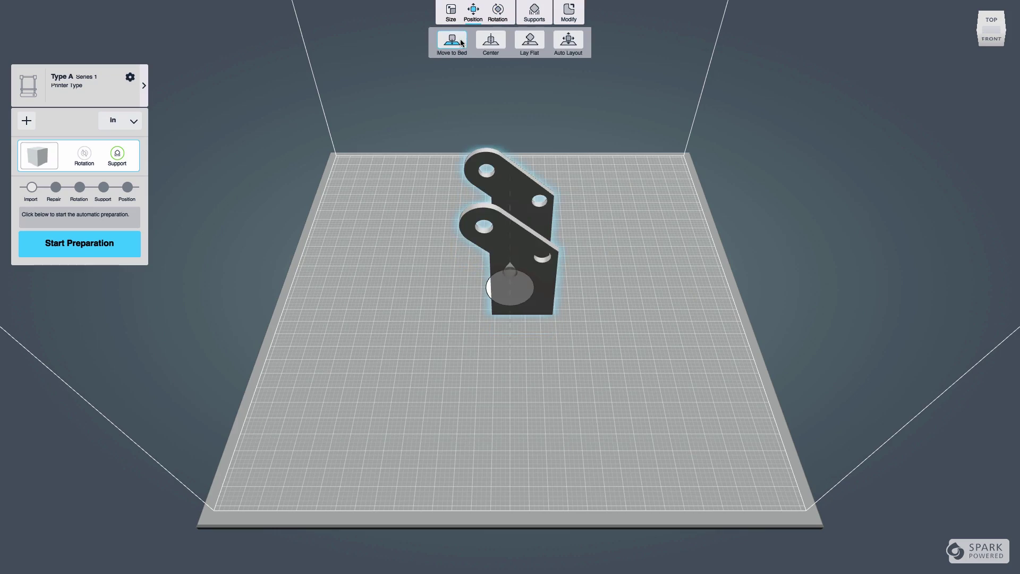
Add a slanted support under the sloped underside of each saddle arm, and preview the prepared print
{"action": "right_click_drag", "start_coordinate": [468, 130], "coordinate": [501, 28]}
{"action": "scroll", "coordinate": [501, 28], "scroll_direction": "up", "scroll_amount": 5}
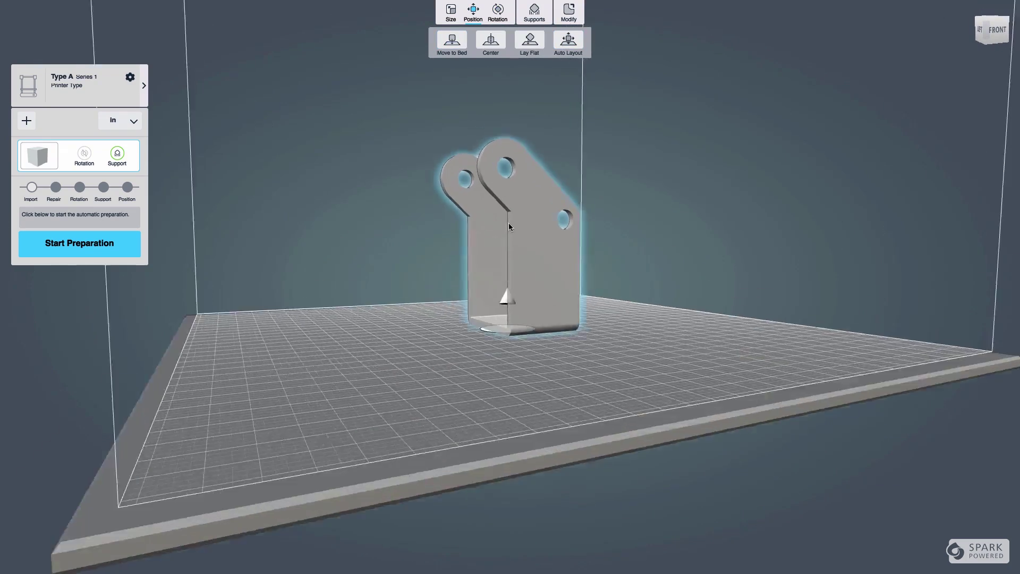
{"action": "left_click", "coordinate": [534, 11]}
{"action": "left_click_drag", "start_coordinate": [483, 184], "coordinate": [448, 404]}
{"action": "right_click_drag", "start_coordinate": [381, 369], "coordinate": [454, 197]}
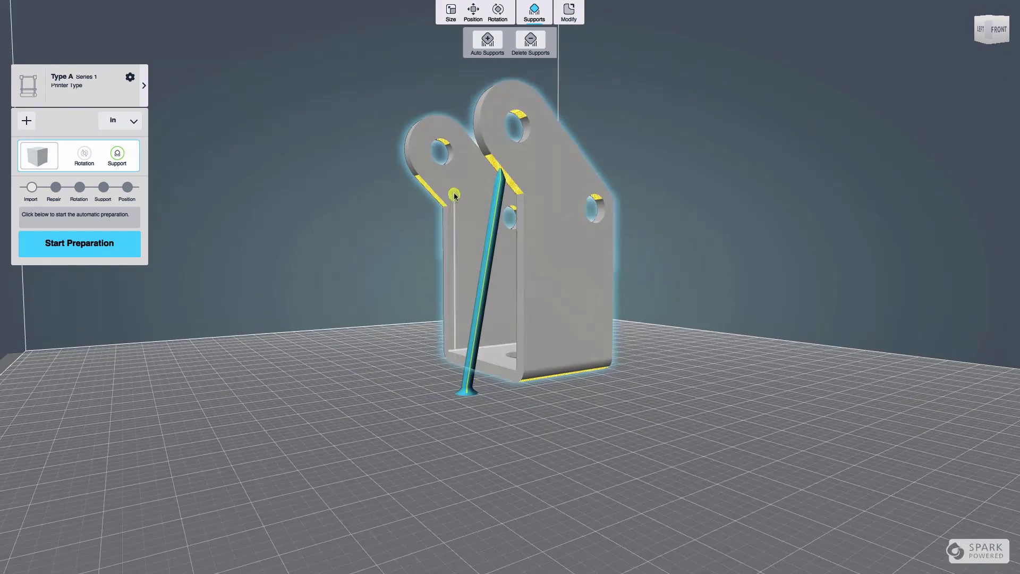
{"action": "right_click_drag", "start_coordinate": [406, 371], "coordinate": [354, 378]}
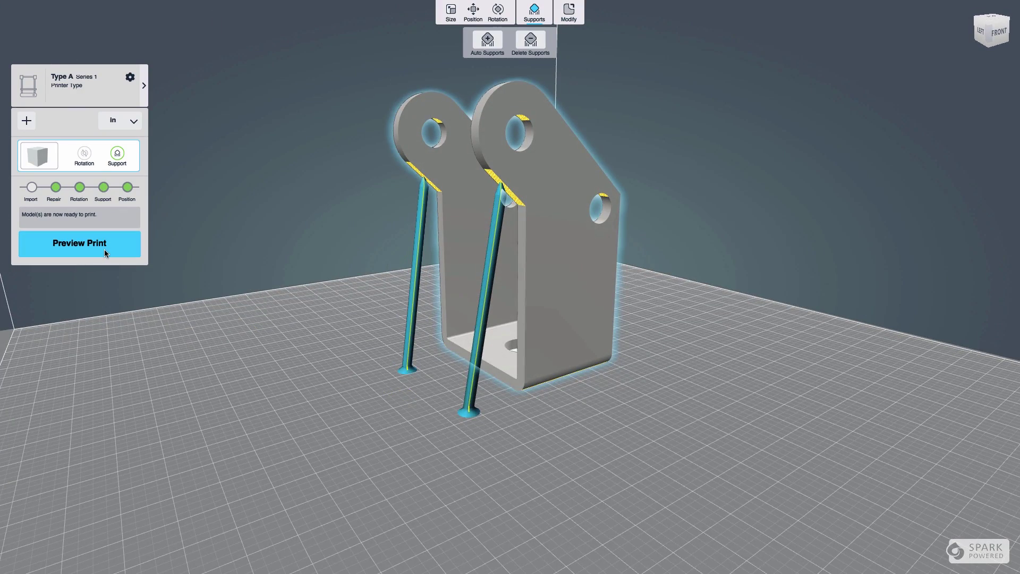
{"action": "left_click", "coordinate": [104, 250]}
{"action": "left_click_drag", "start_coordinate": [29, 134], "coordinate": [94, 135]}
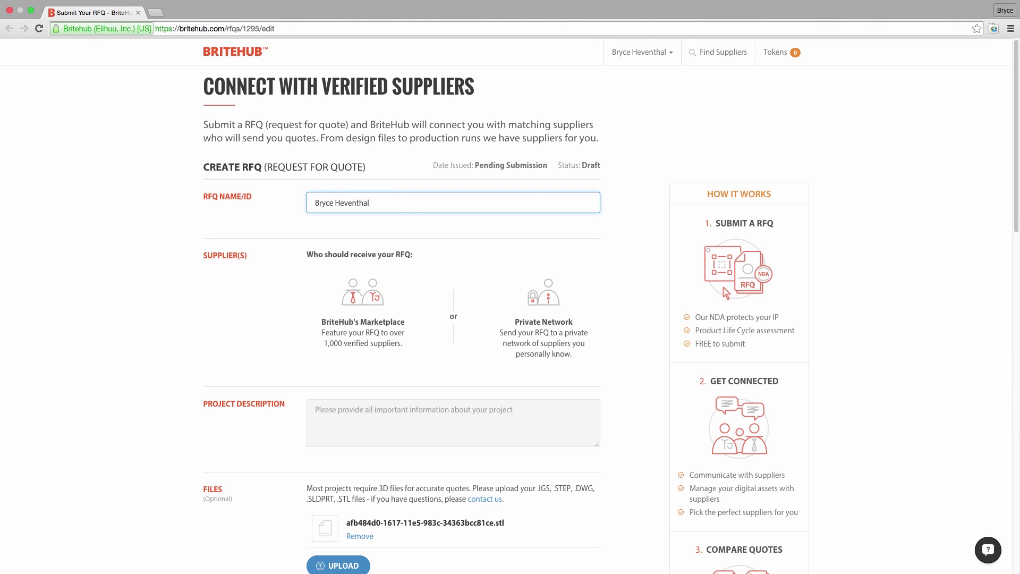
In the BriteHub quote request, choose BriteHub's Marketplace and describe the project as "This is a bracket fabricated out of aluminum"
{"action": "left_click", "coordinate": [363, 308]}
{"action": "left_click", "coordinate": [367, 335]}
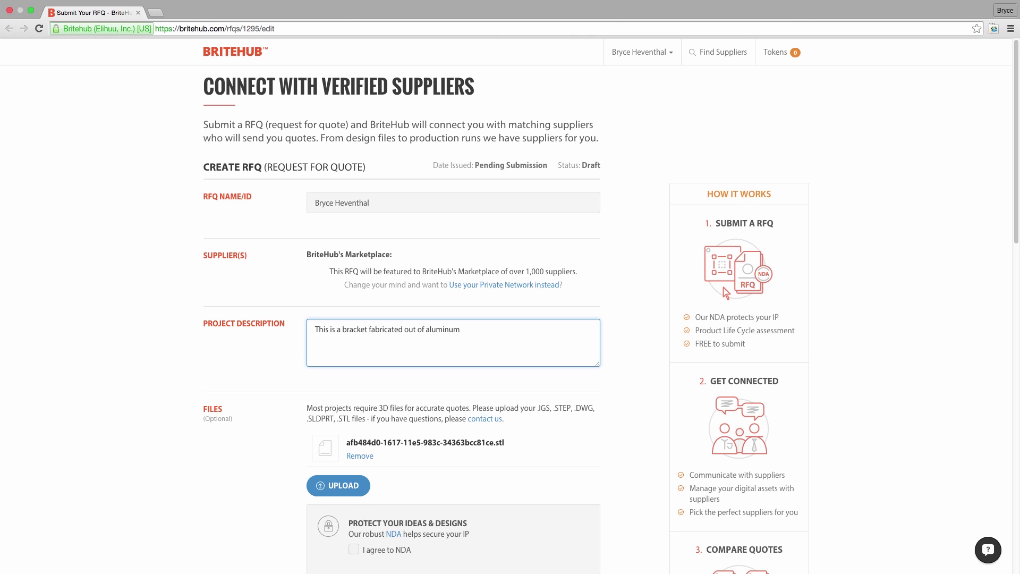
Look up aluminum under services and materials, and set the quantity needed to 5 with 1 order per year
{"action": "scroll", "coordinate": [362, 332], "scroll_direction": "down", "scroll_amount": 5}
{"action": "left_click", "coordinate": [361, 332]}
{"action": "type", "text": "aluminu"}
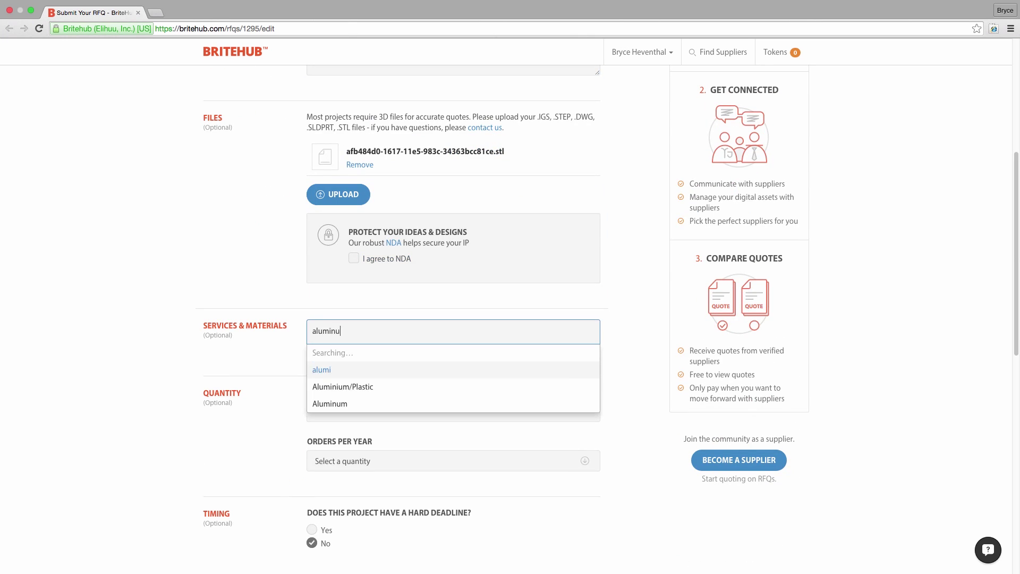
{"action": "left_click", "coordinate": [351, 410]}
{"action": "left_click", "coordinate": [350, 411]}
{"action": "type", "text": "5"}
{"action": "scroll", "coordinate": [351, 412], "scroll_direction": "down", "scroll_amount": 2}
{"action": "left_click", "coordinate": [362, 394]}
{"action": "left_click", "coordinate": [362, 409]}
{"action": "scroll", "coordinate": [232, 387], "scroll_direction": "down", "scroll_amount": 1}
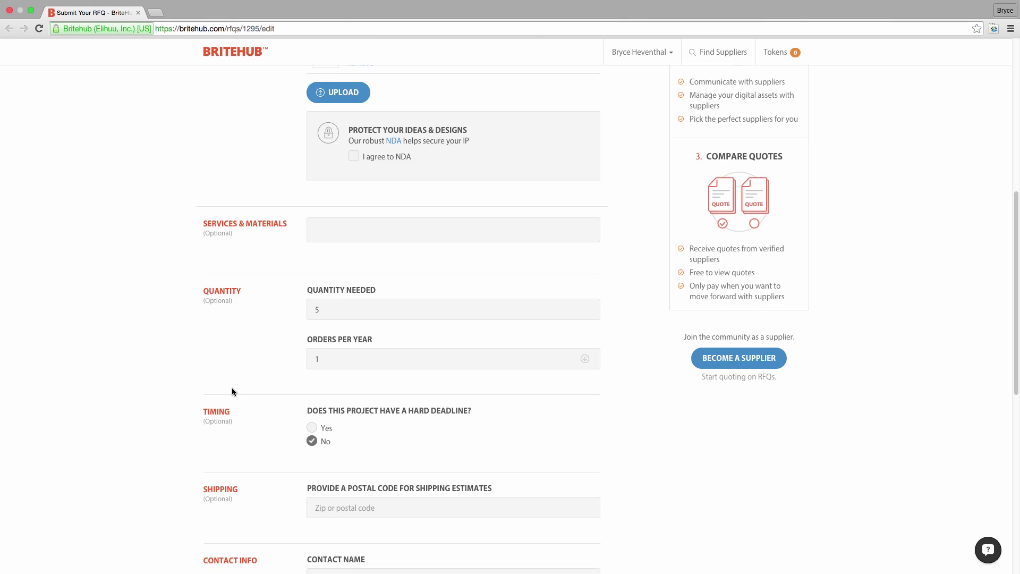
{"action": "scroll", "coordinate": [231, 387], "scroll_direction": "down", "scroll_amount": 5}
{"action": "left_click", "coordinate": [346, 375]}
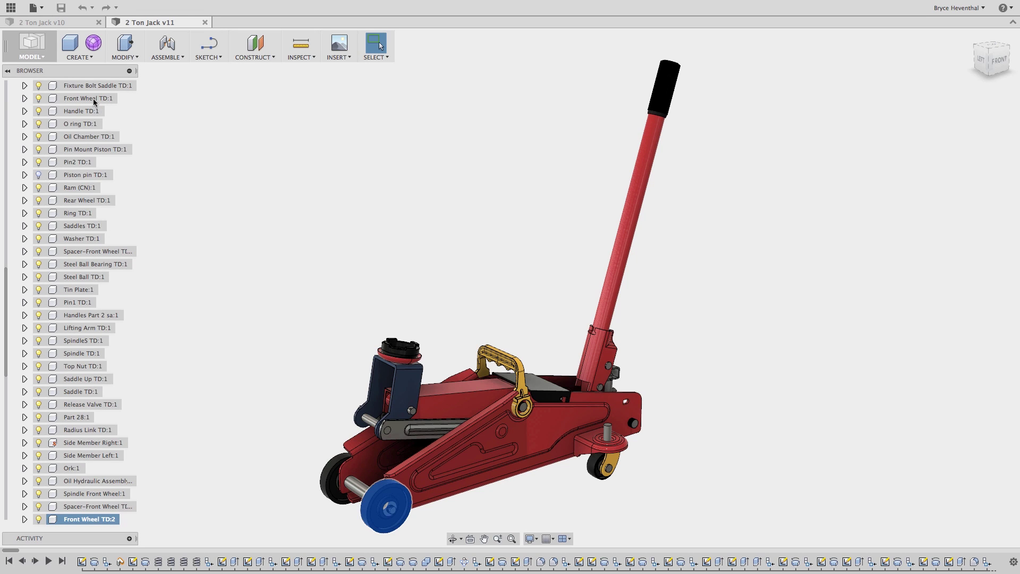
Delete both front wheels from the 2 Ton Jack v11 assembly in Fusion 360 and open the online supplier parts catalogue
{"action": "right_click", "coordinate": [94, 101]}
{"action": "left_click", "coordinate": [120, 257]}
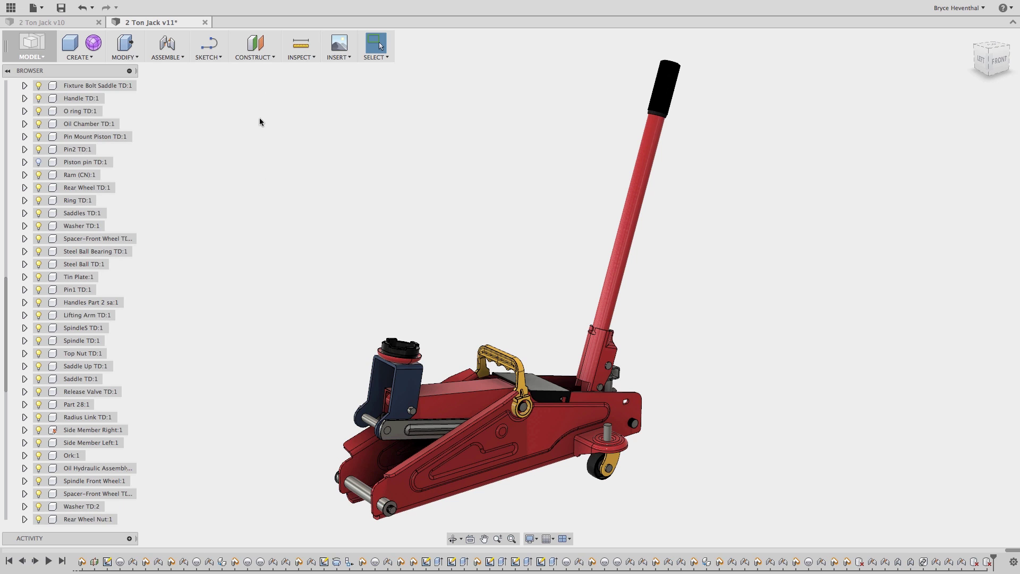
{"action": "left_click", "coordinate": [338, 45]}
{"action": "left_click", "coordinate": [339, 110]}
Search the parts catalogue for WHEEL and transfer the 3 in diameter Cast Iron Wheel (Finished) to the Fusion 360 assembly
{"action": "left_click", "coordinate": [50, 49]}
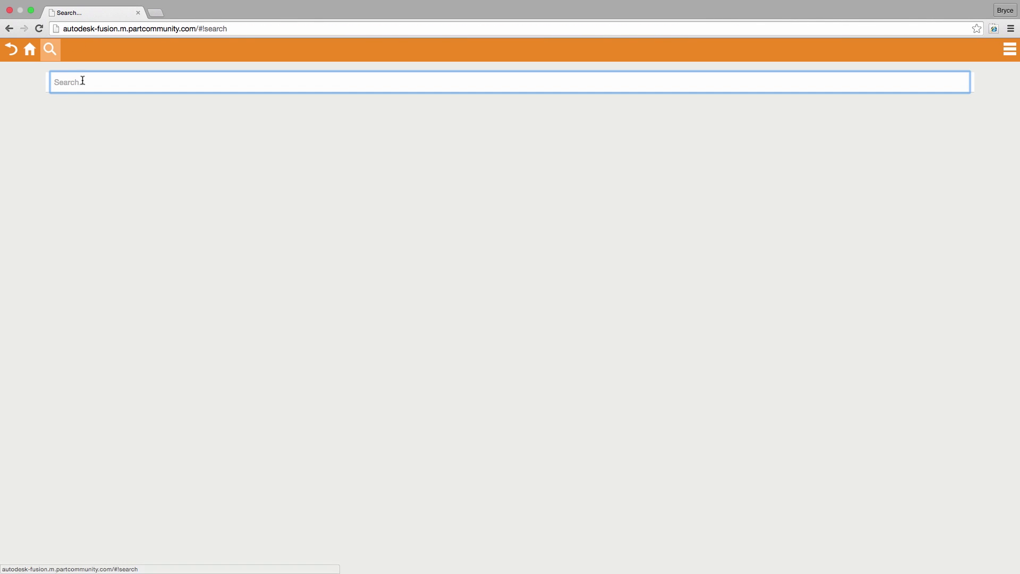
{"action": "type", "text": "WHEEL"}
{"action": "key", "text": "Return"}
{"action": "left_click", "coordinate": [527, 98]}
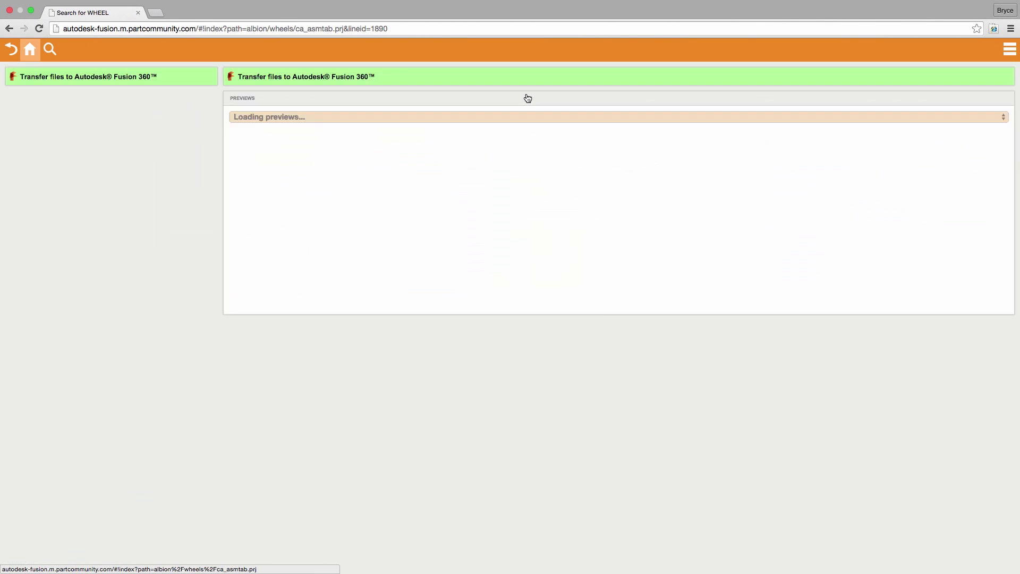
{"action": "left_click", "coordinate": [184, 150]}
{"action": "left_click", "coordinate": [185, 115]}
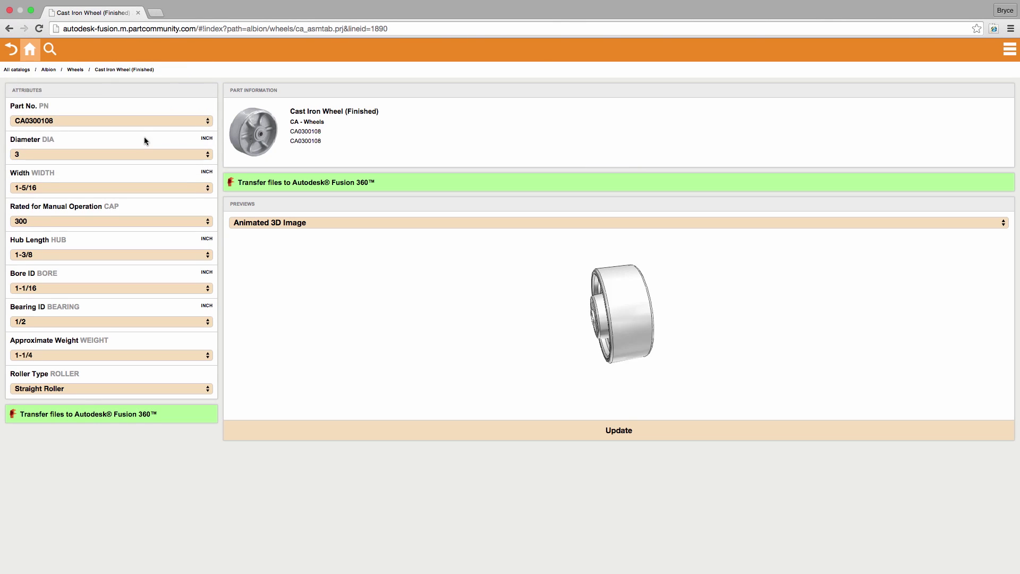
{"action": "left_click", "coordinate": [84, 415]}
{"action": "left_click", "coordinate": [608, 145]}
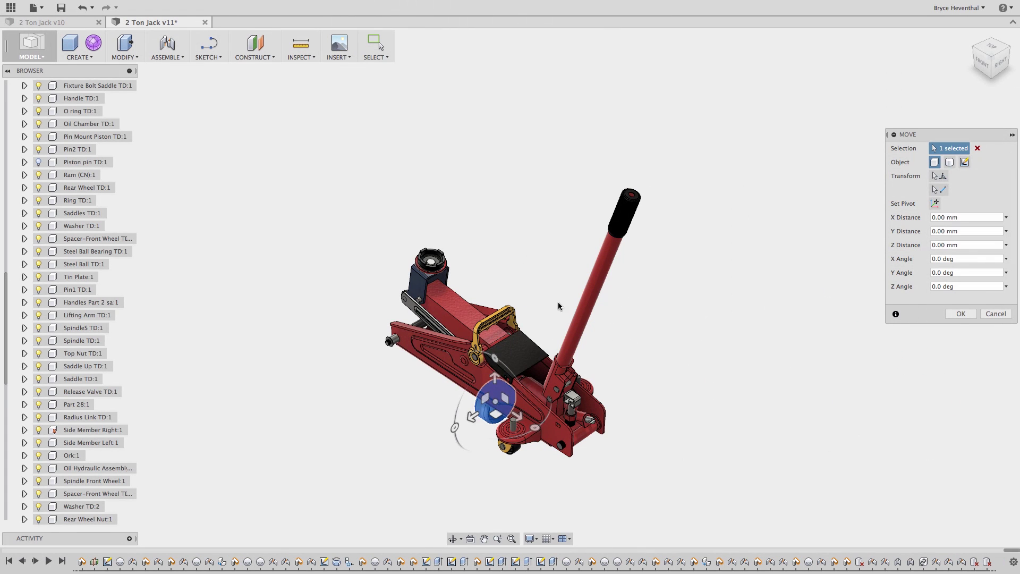
Move the inserted wheel out from under the jack into the open space beside the frame and accept the move
{"action": "left_click_drag", "start_coordinate": [513, 417], "coordinate": [489, 402]}
{"action": "left_click_drag", "start_coordinate": [448, 402], "coordinate": [396, 436]}
{"action": "key", "text": "Return"}
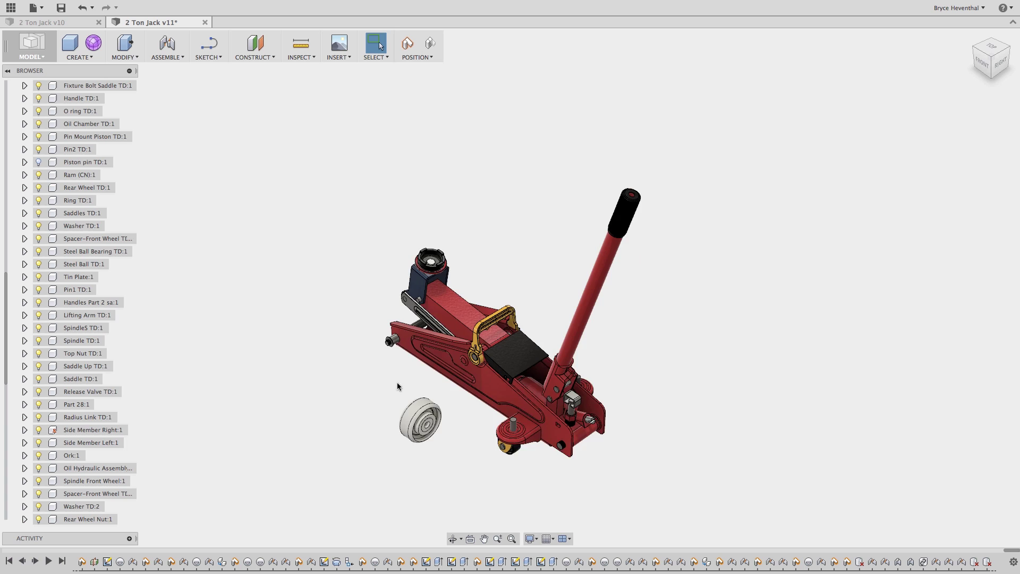
Continue with the components in their previous position and join the wheel's hub to the front axle end with a revolute joint
{"action": "middle_click_drag", "start_coordinate": [397, 382], "coordinate": [398, 462], "text": "shift"}
{"action": "left_click", "coordinate": [167, 43]}
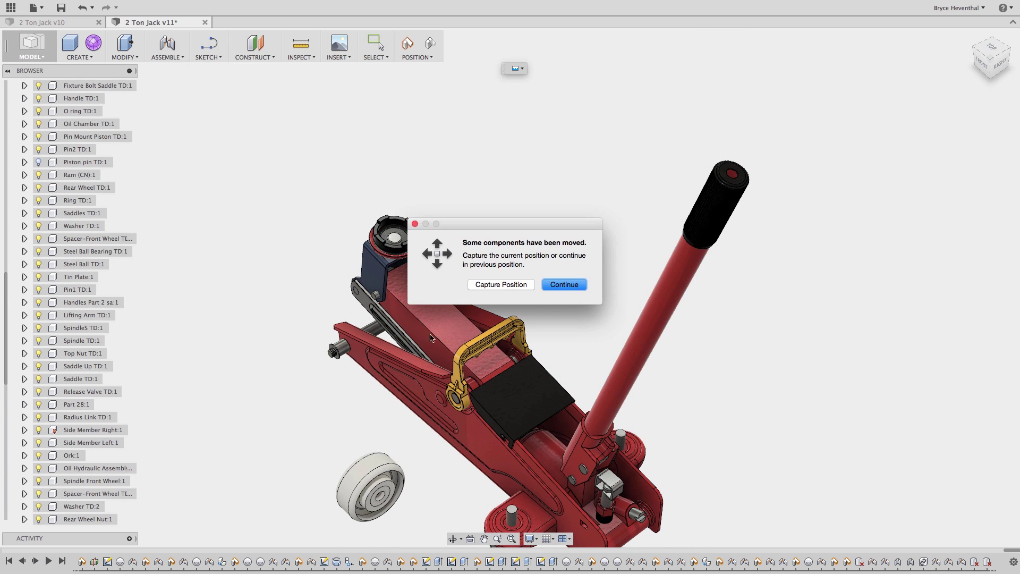
{"action": "key", "text": "Return"}
{"action": "left_click", "coordinate": [499, 467]}
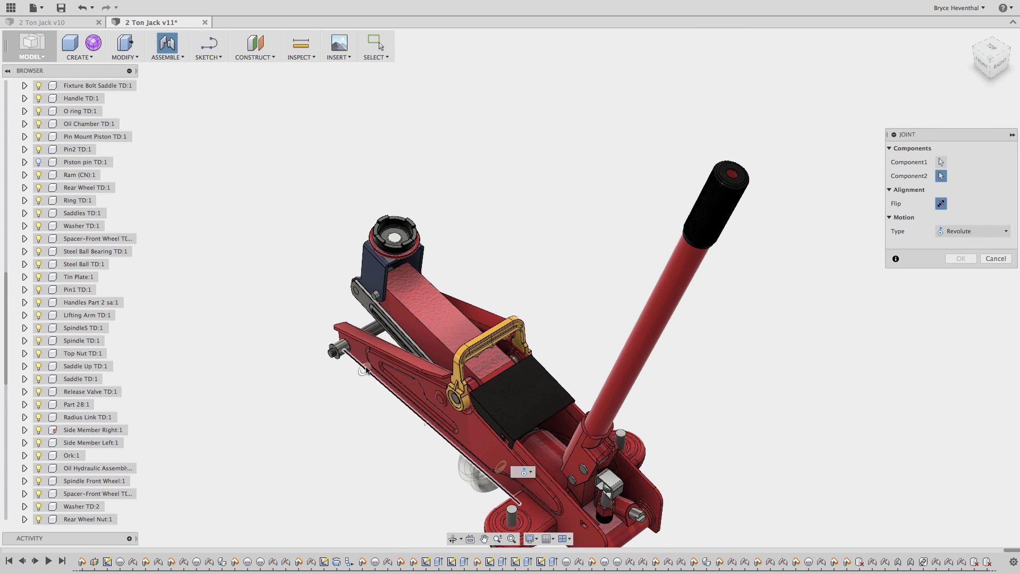
{"action": "left_click", "coordinate": [351, 343]}
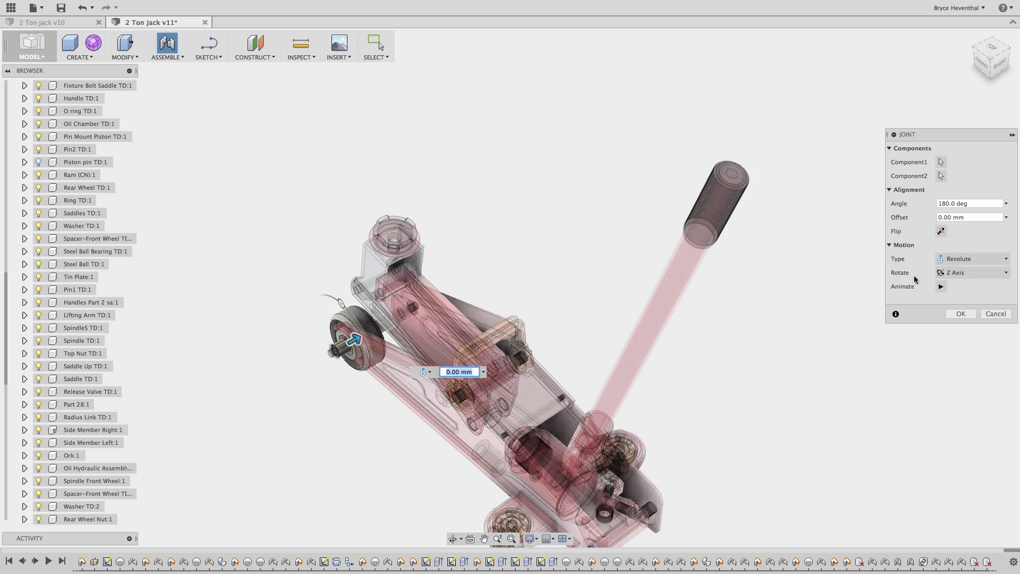